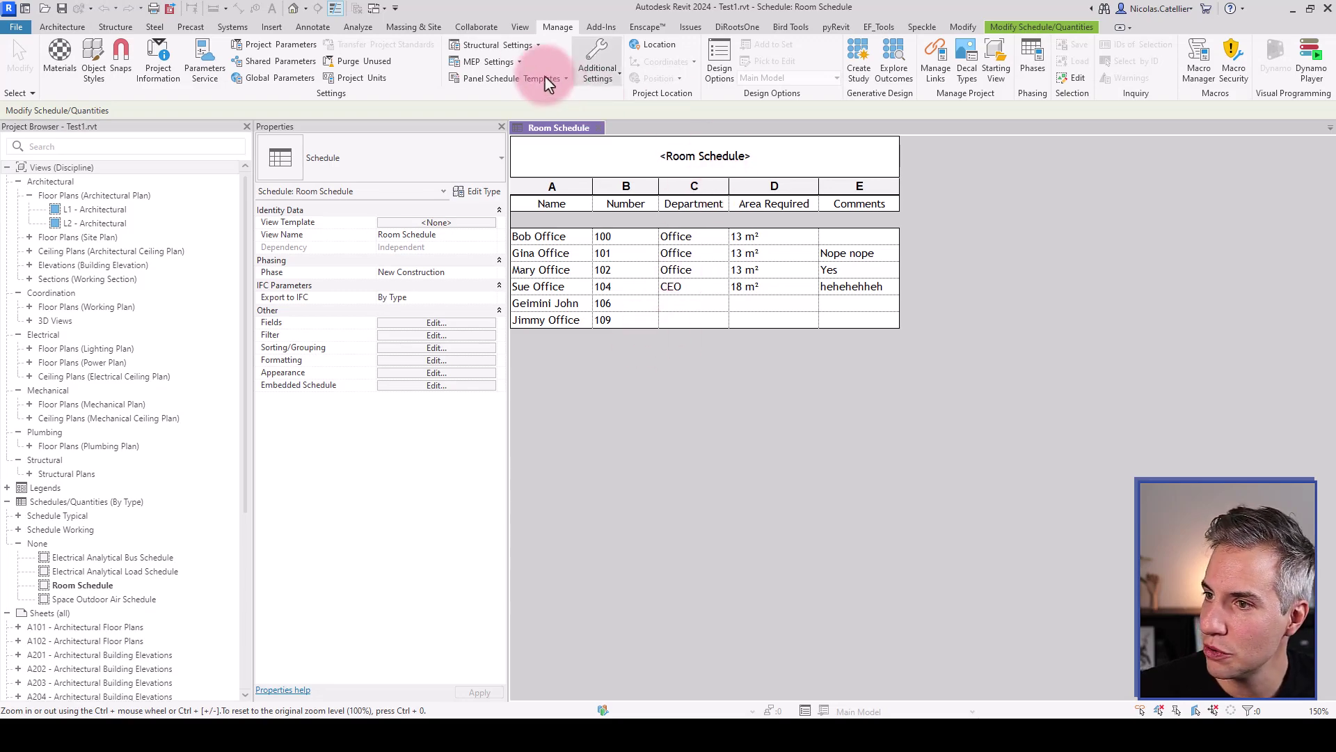
Check the Excel Location in Project Information and close it without changes
click(151, 67)
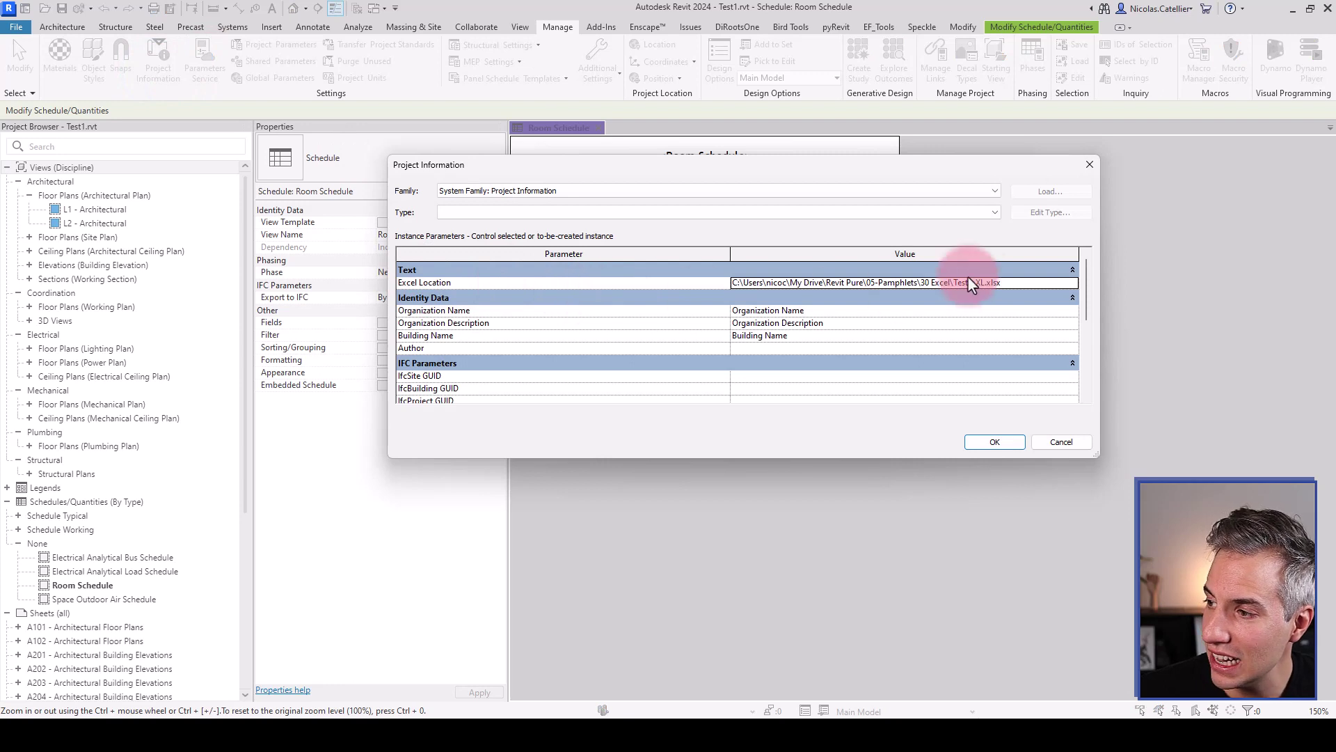
click(1061, 441)
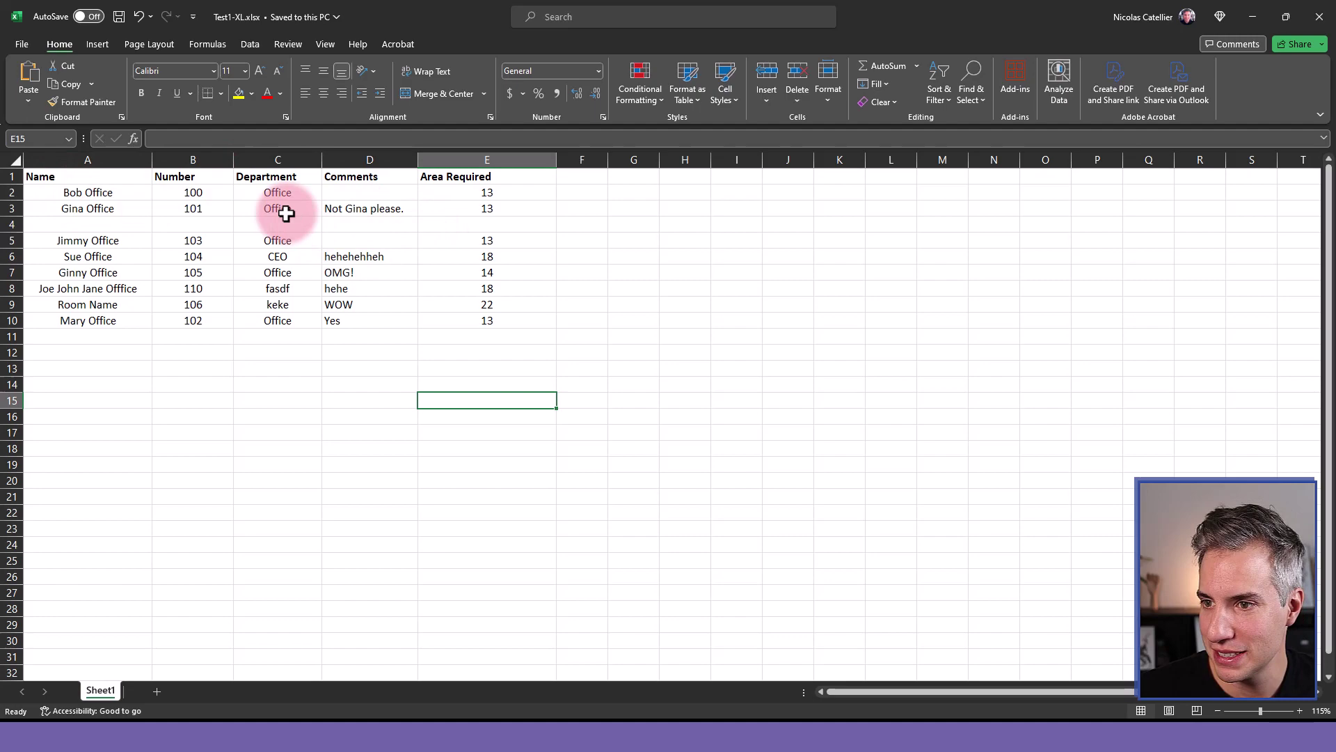
Zoom into the sheet, read Gina Office's comment in cell D3, and minimize Excel
ctrl+scroll(286, 214, up, 4)
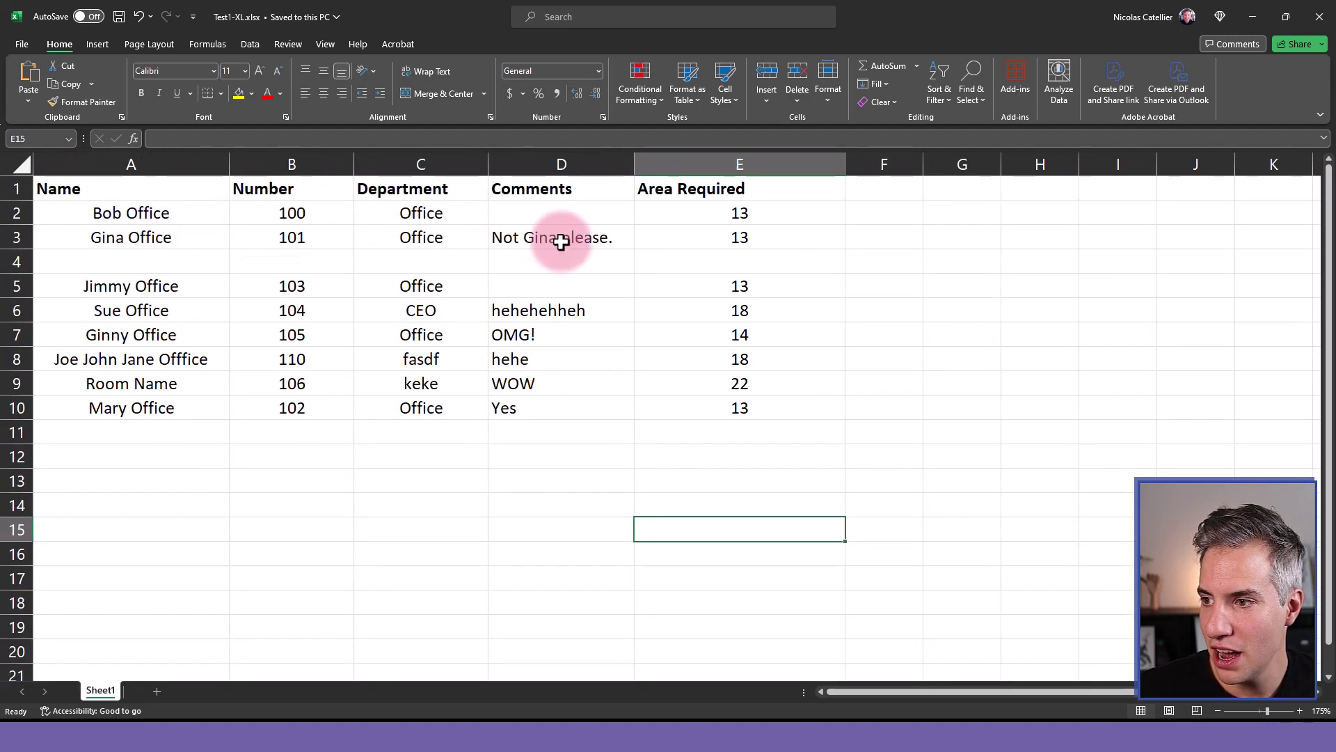
click(549, 239)
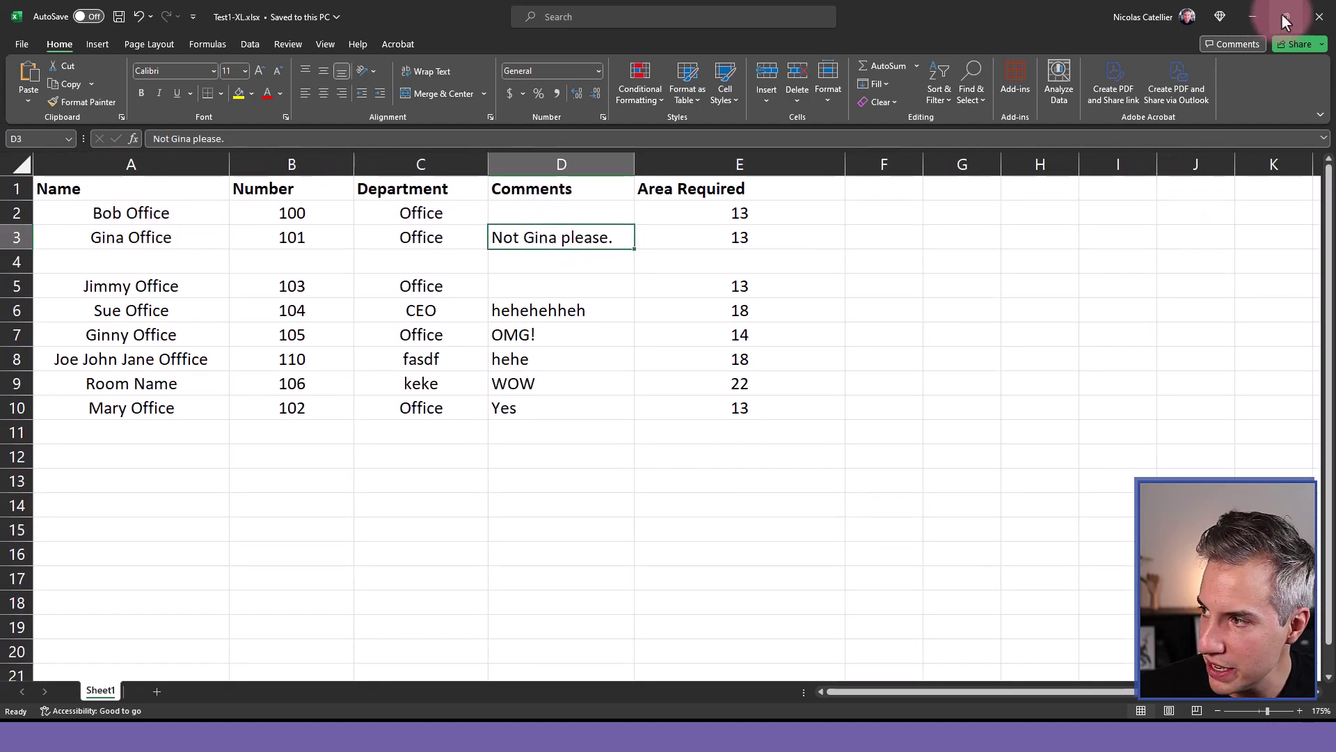
click(1252, 17)
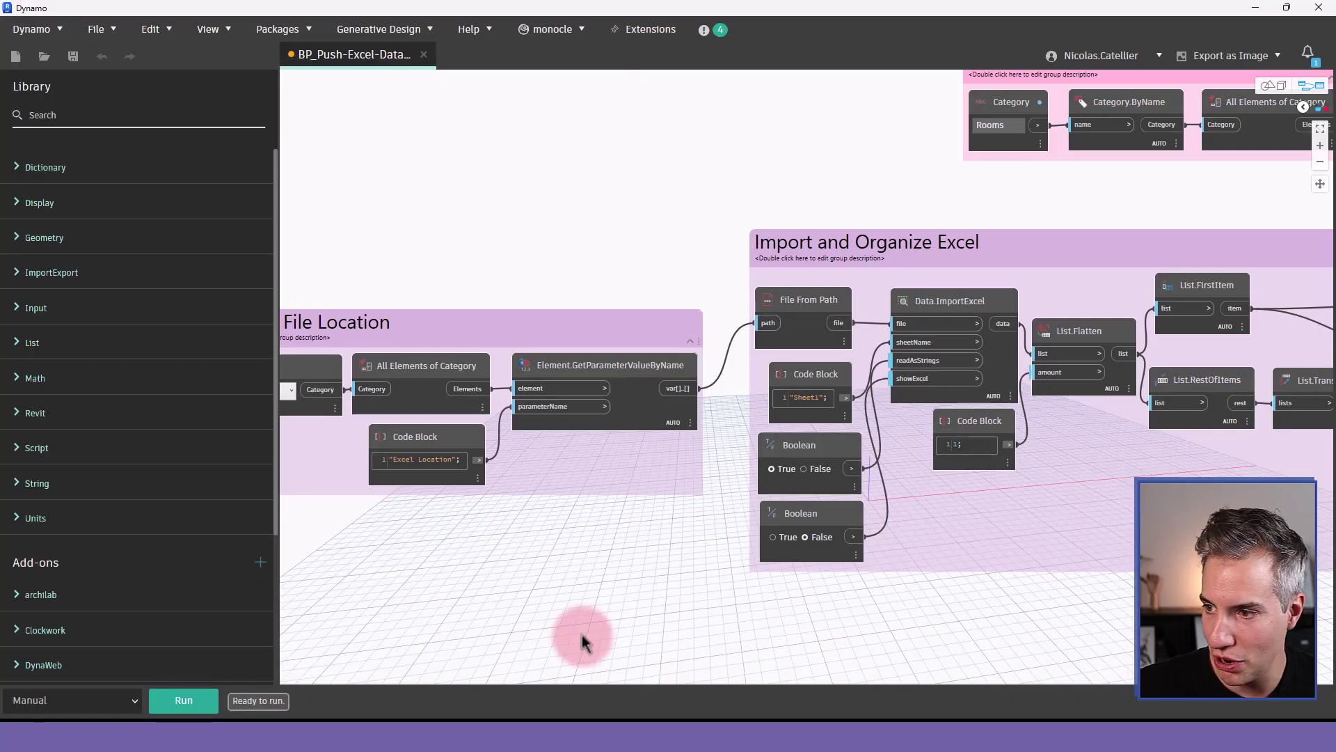
Review the BP_Push-Excel-Data graph's node groups, then run it to push Excel comments into the rooms
scroll(716, 468, down, 3)
scroll(414, 360, up, 3)
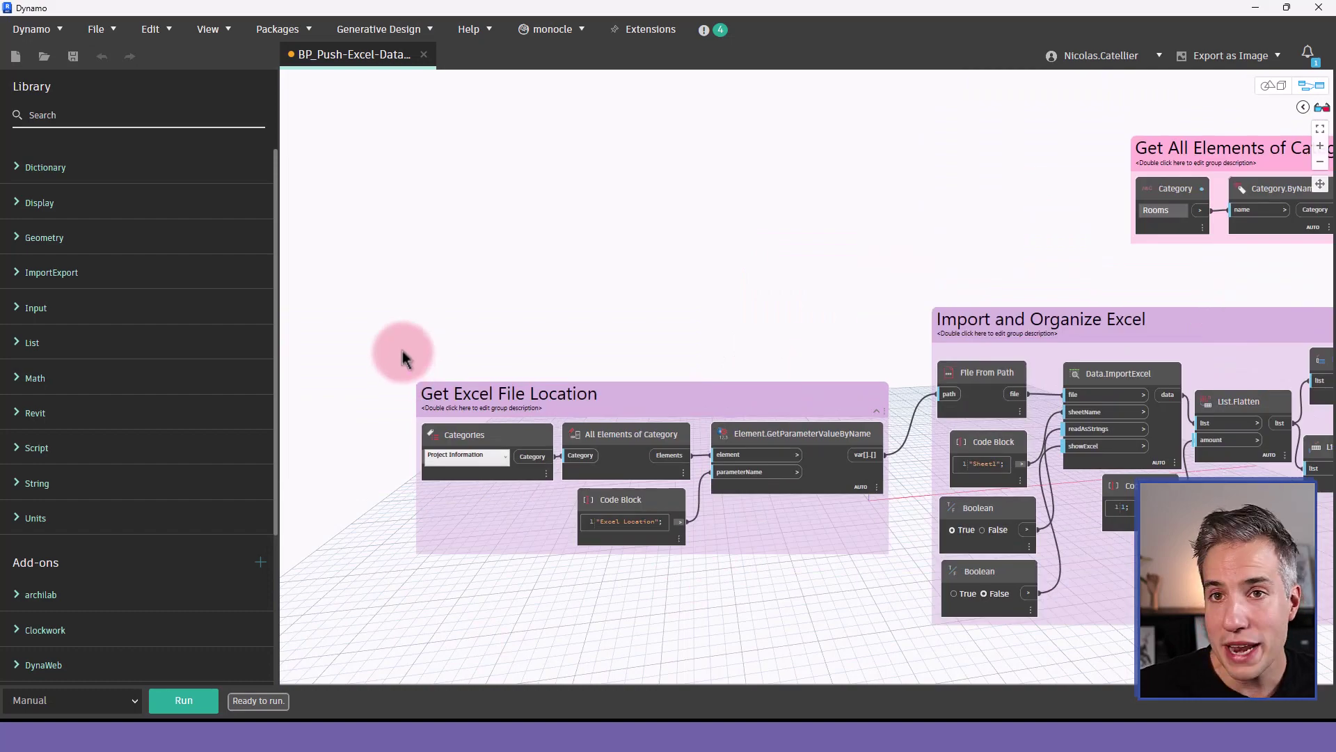
scroll(407, 568, up, 4)
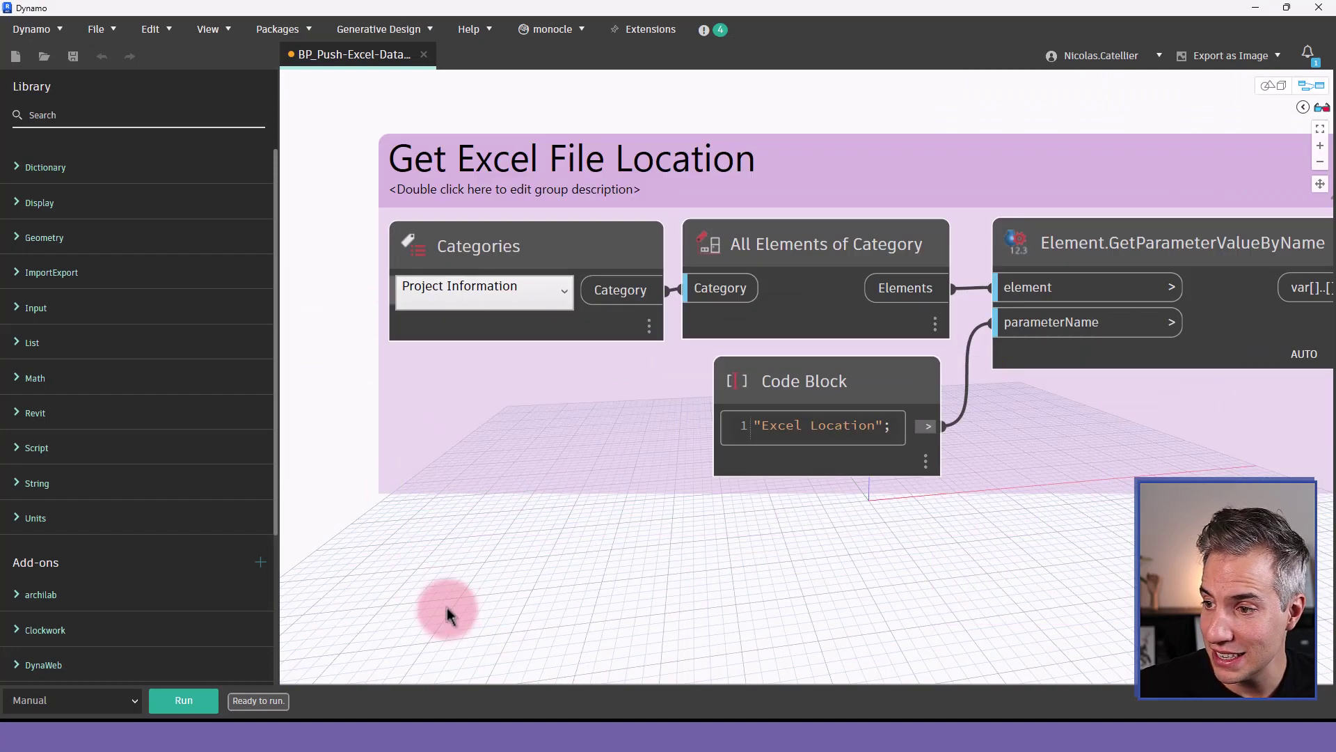
scroll(441, 396, down, 2)
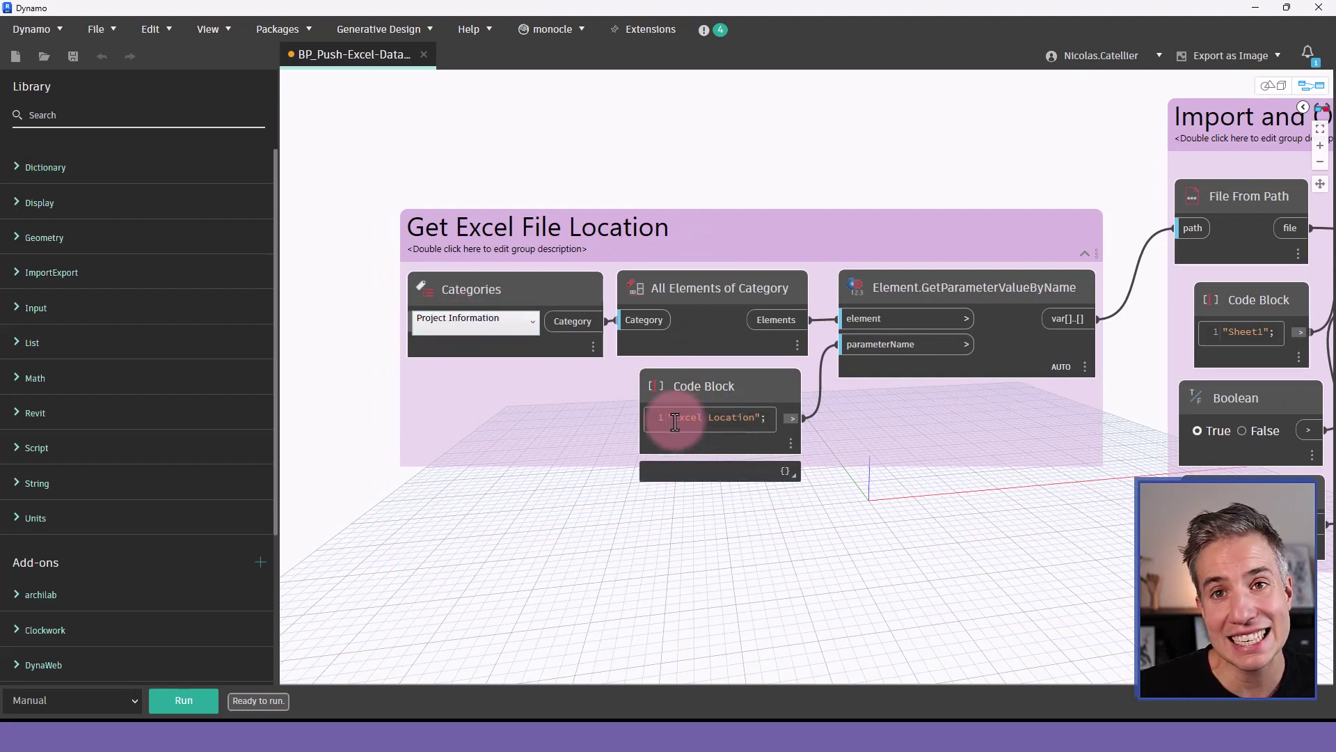
scroll(531, 531, down, 5)
scroll(770, 487, up, 3)
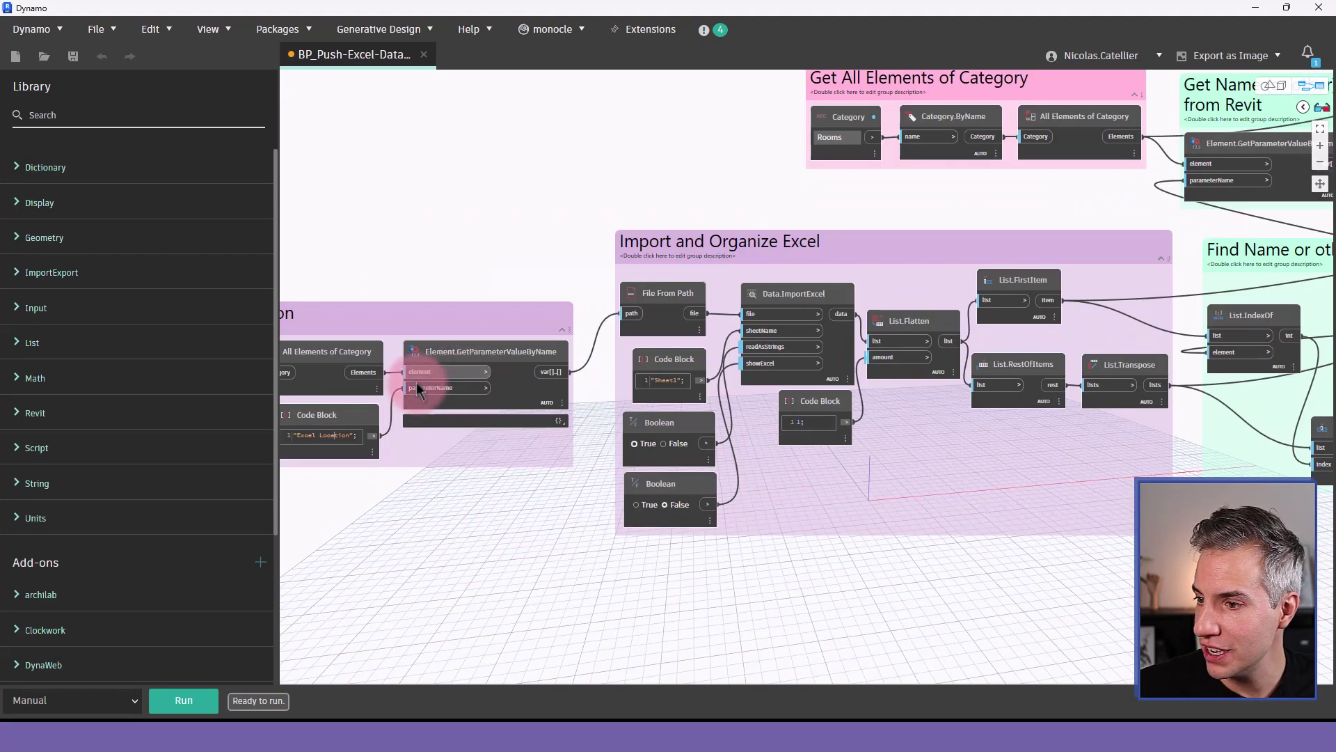
scroll(1030, 411, up, 3)
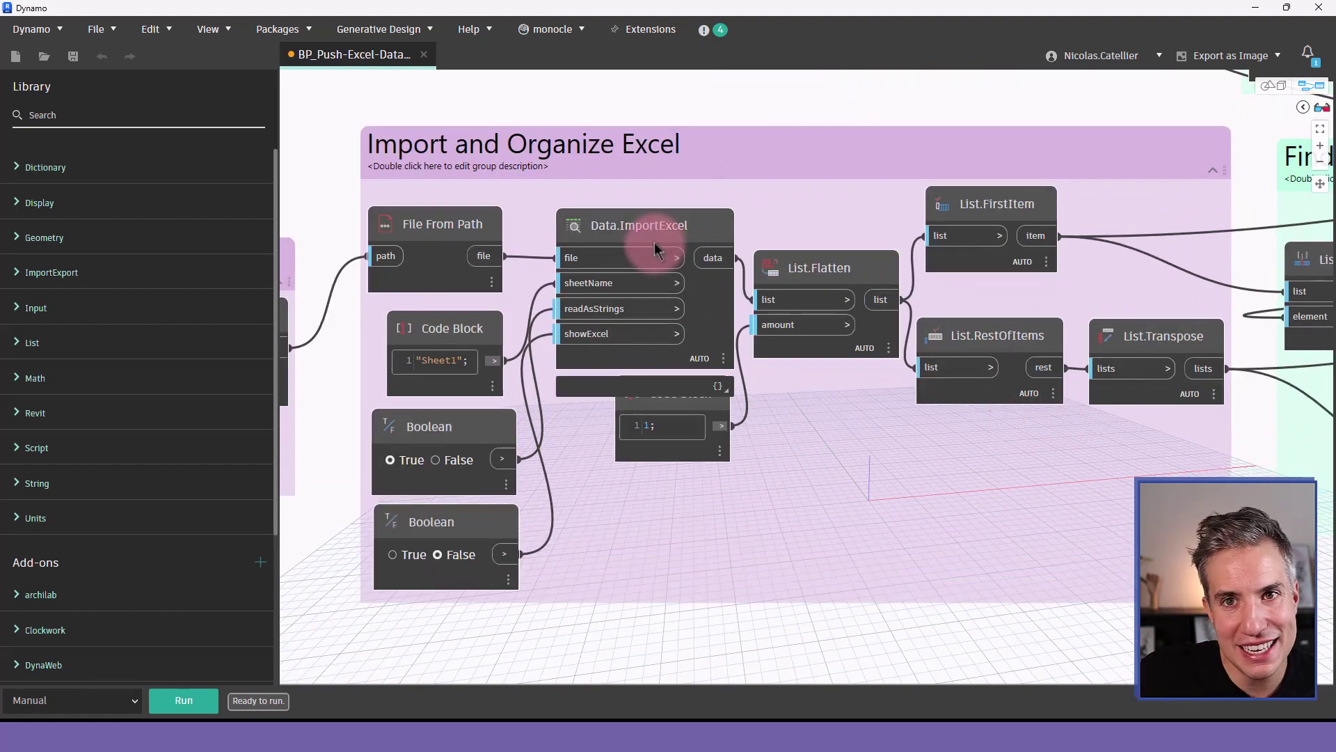
scroll(463, 442, down, 5)
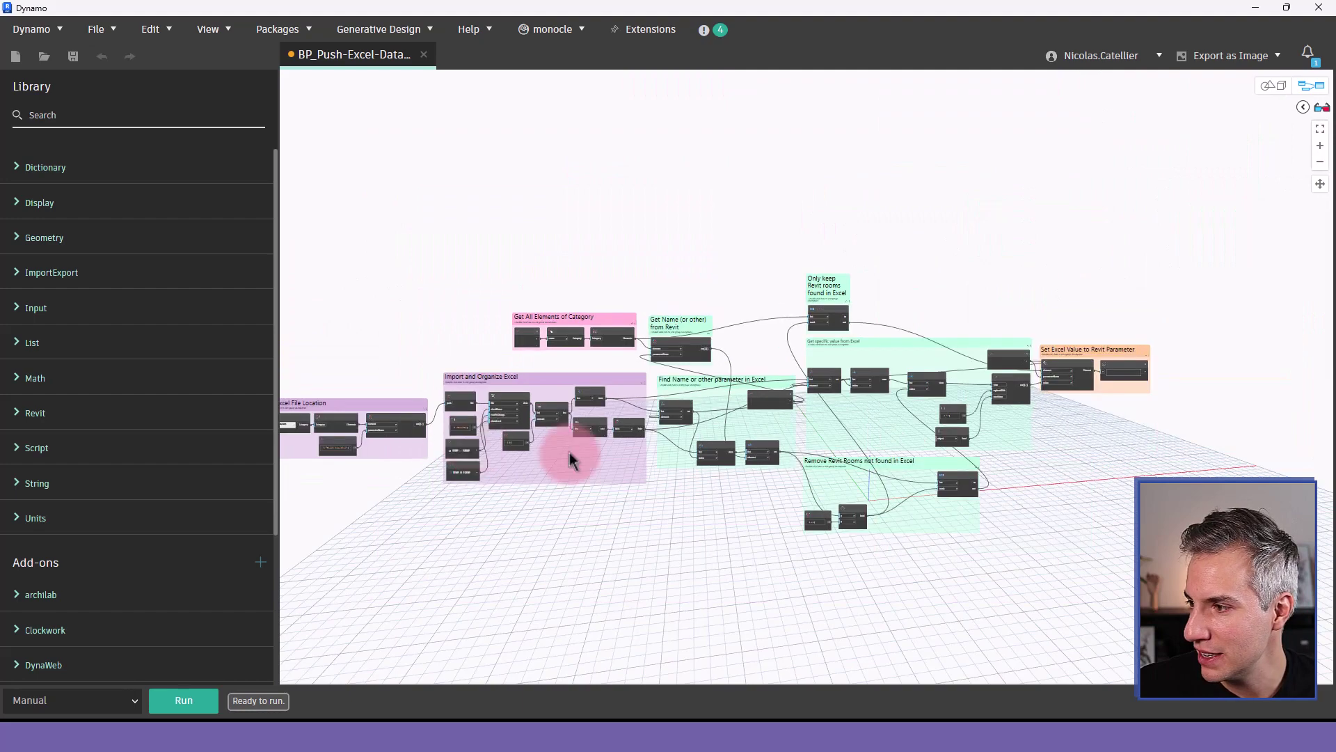
scroll(1029, 387, up, 4)
scroll(974, 313, down, 3)
scroll(451, 412, up, 3)
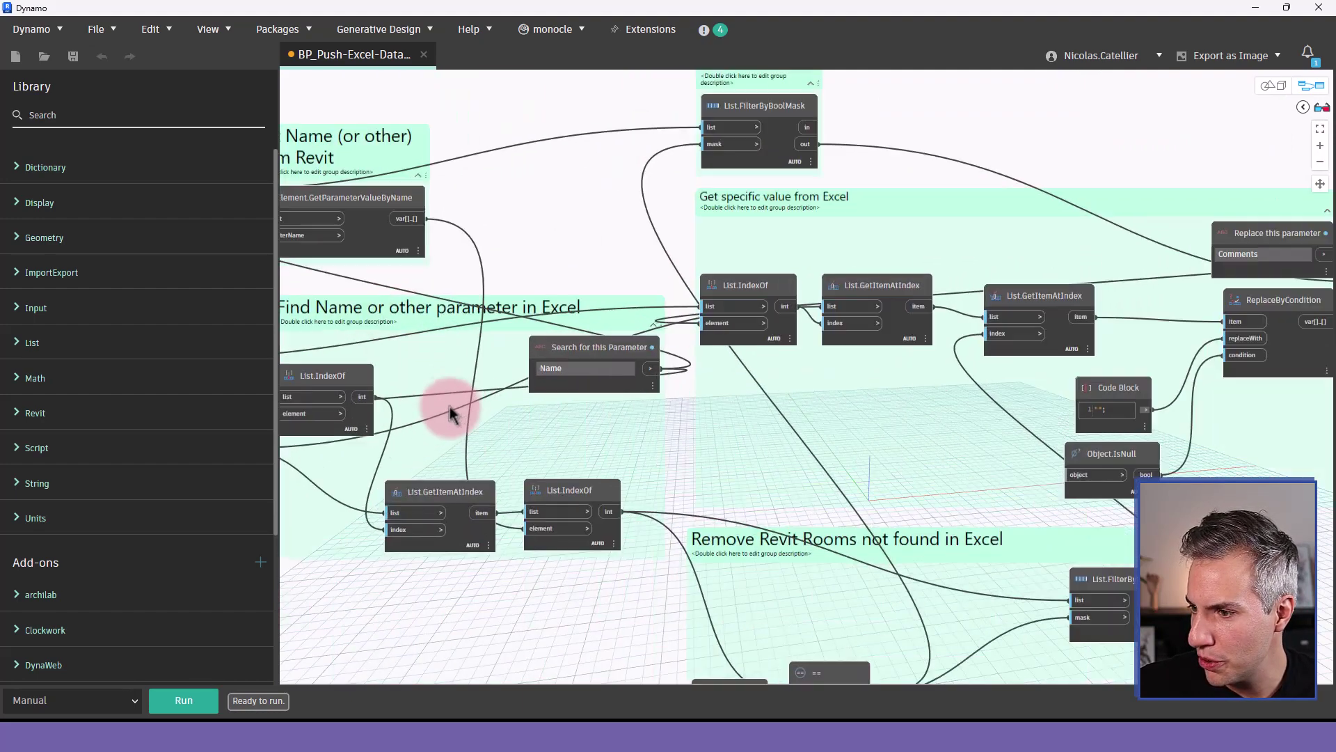
scroll(449, 412, up, 2)
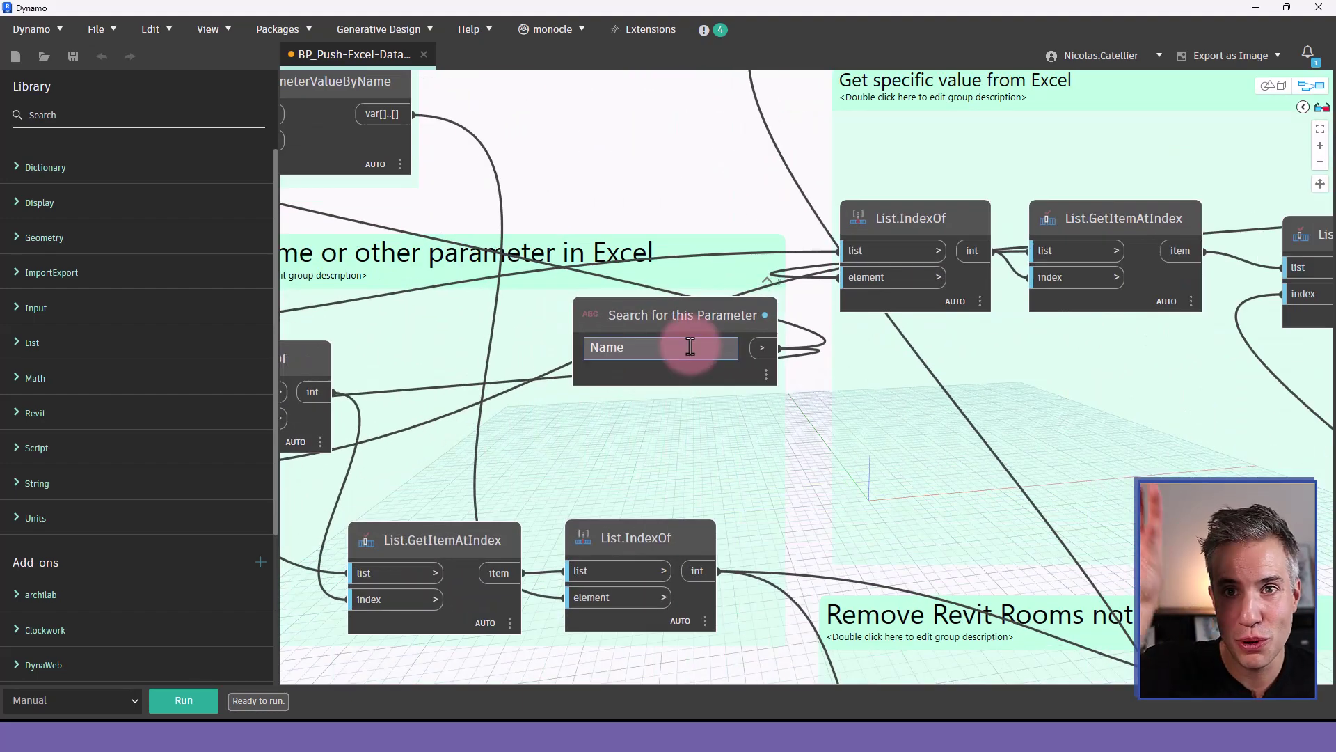
scroll(566, 369, down, 5)
scroll(988, 306, up, 5)
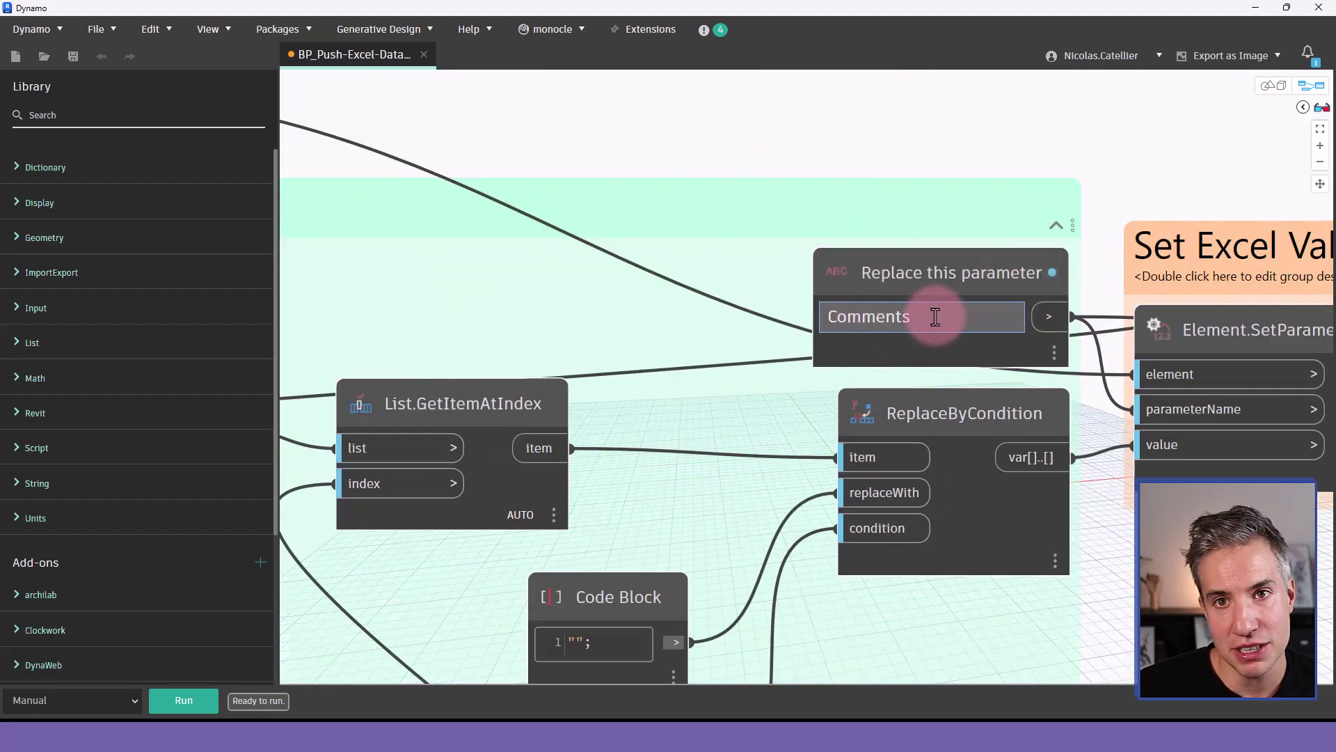
scroll(958, 316, down, 5)
scroll(1023, 301, up, 1)
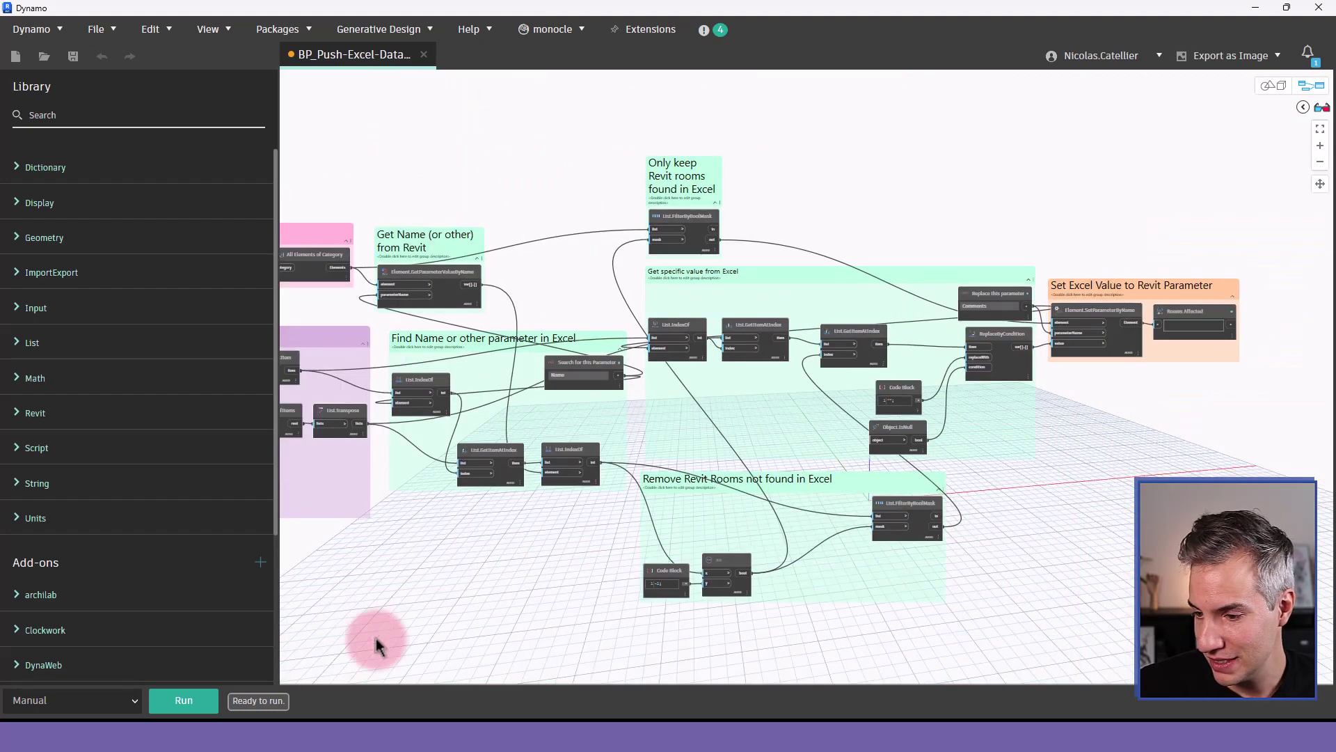
click(197, 697)
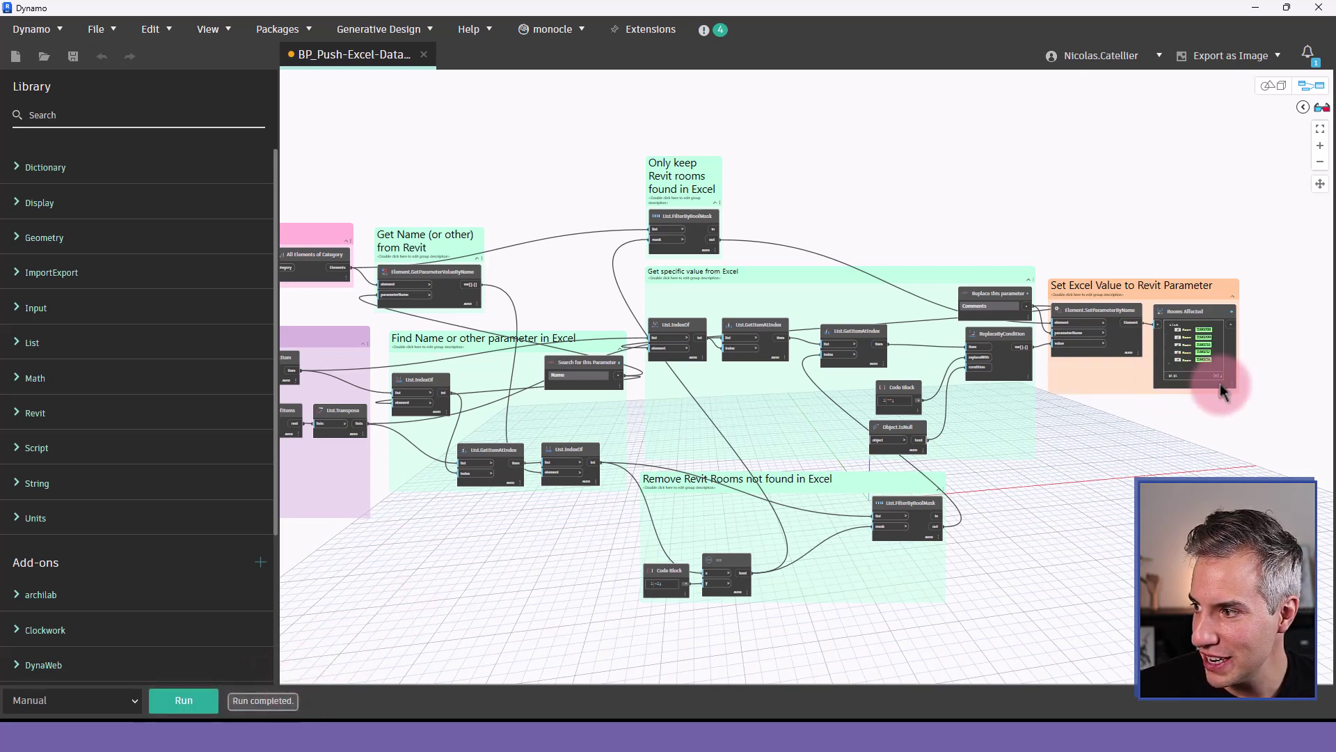
Widen the Room Schedule's Comments column and confirm Gina Office's comment now reads 'Not Gina please.'
click(1254, 8)
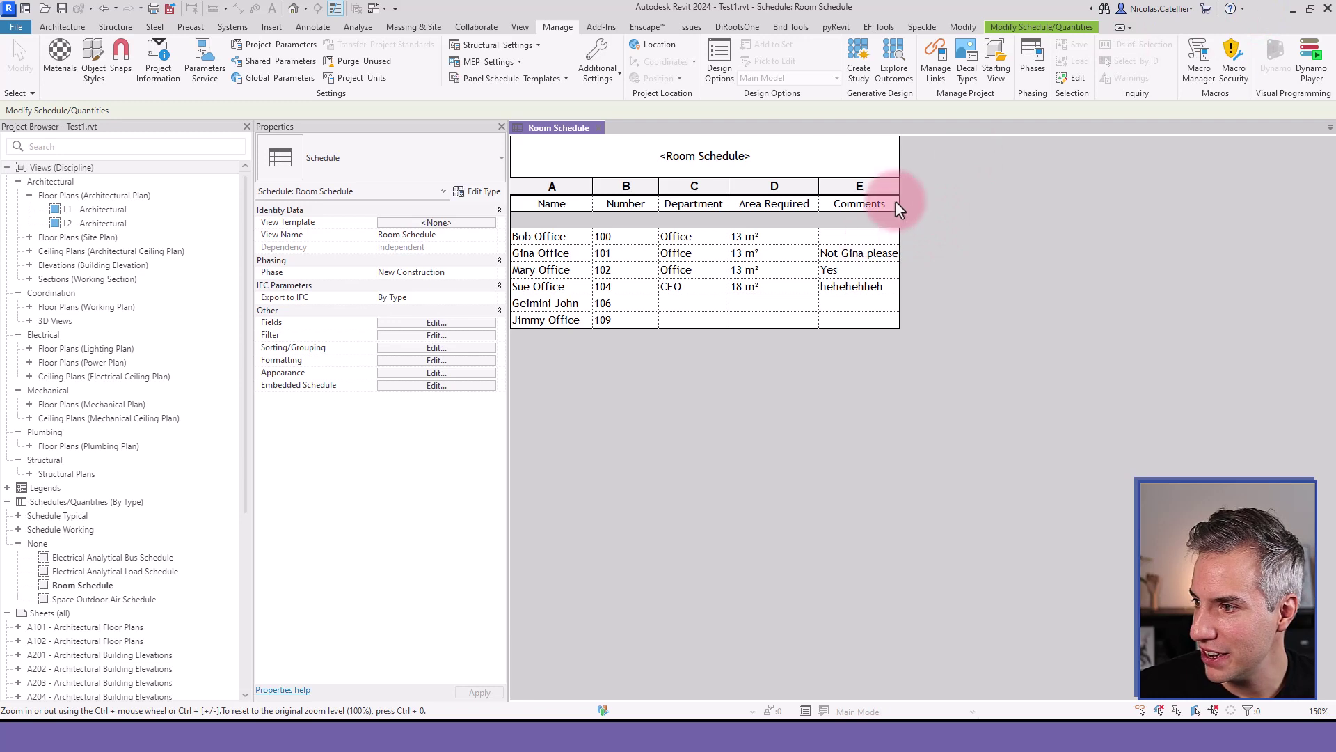
drag(899, 190, 966, 182)
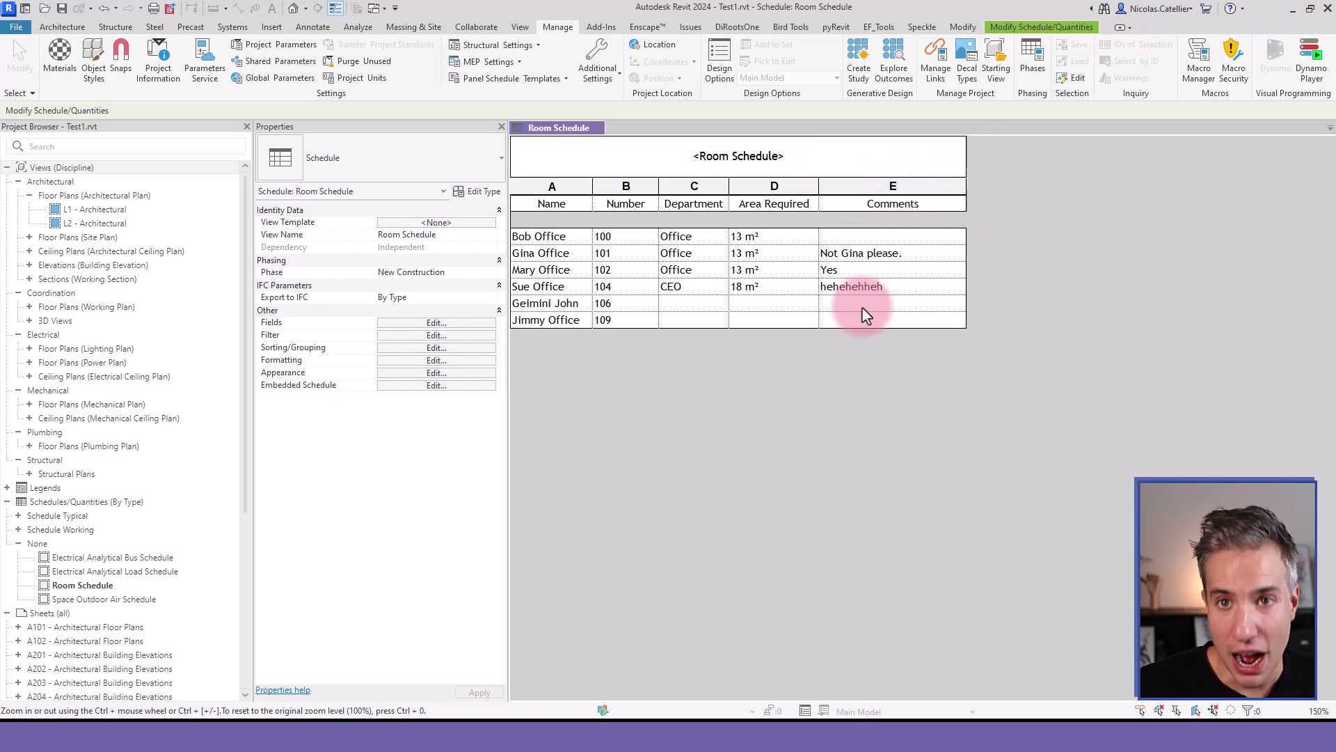
click(907, 253)
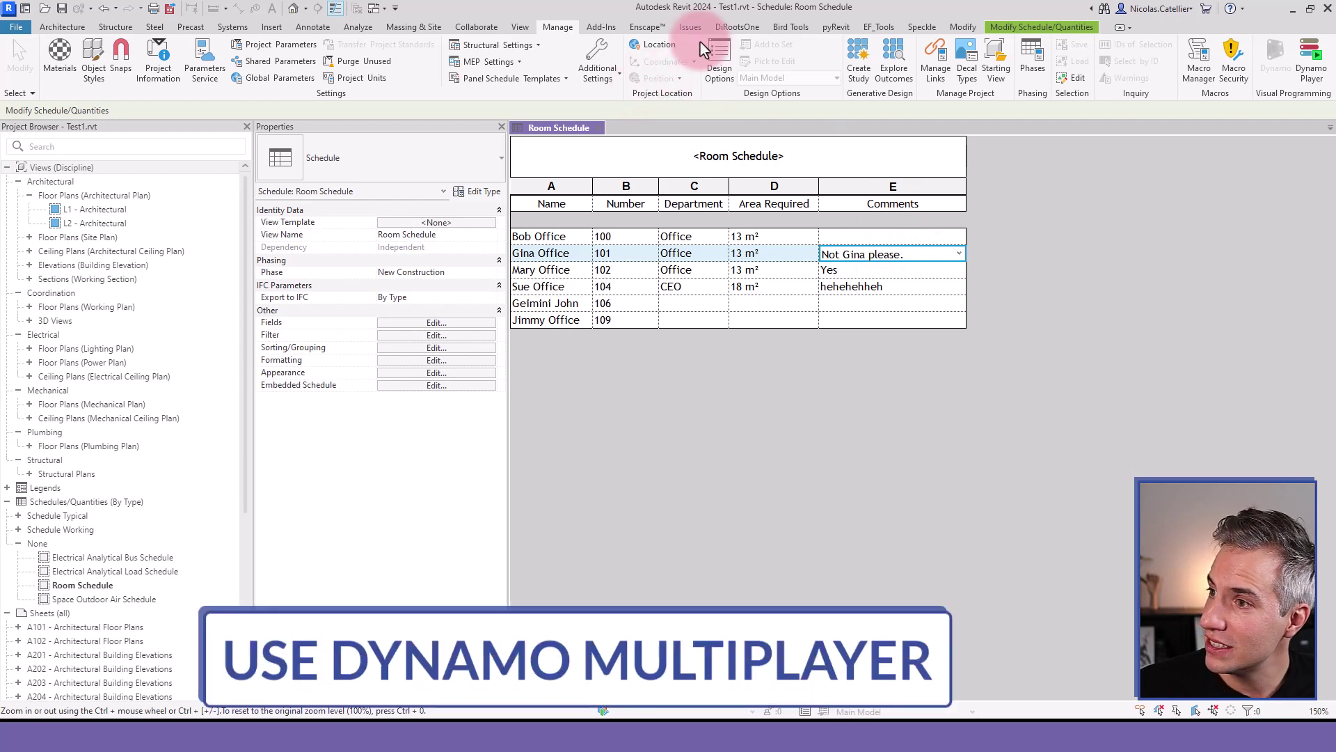
click(790, 28)
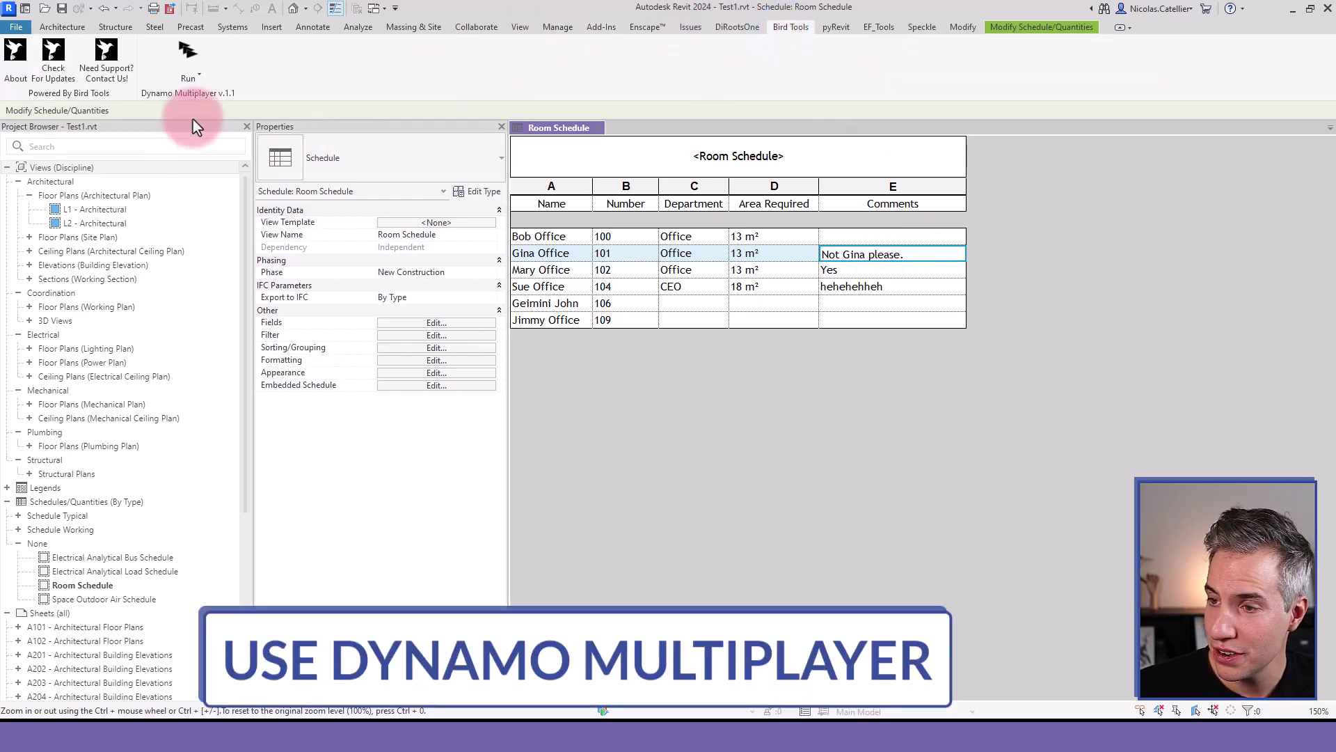
Add Test1.rvt, Test2.rvt and Test3.rvt to the Dynamo Multiplayer batch list
click(189, 48)
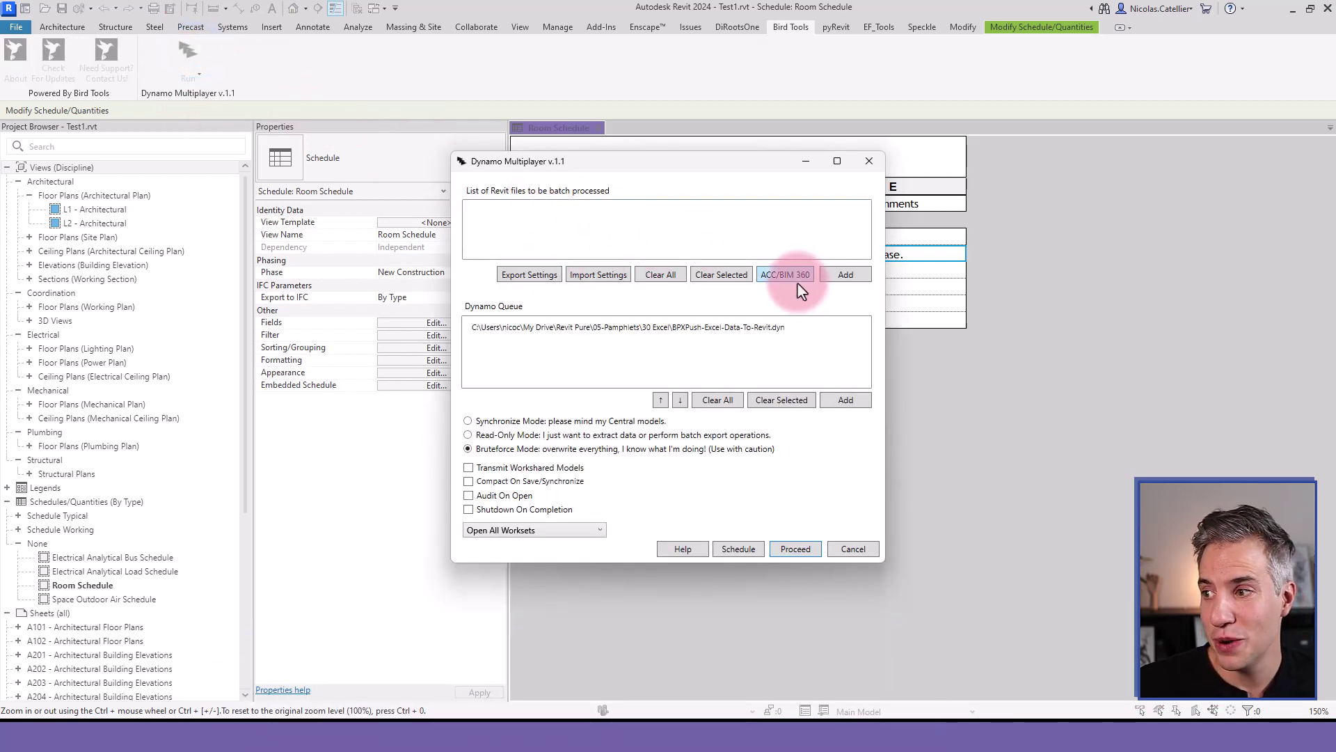
click(844, 279)
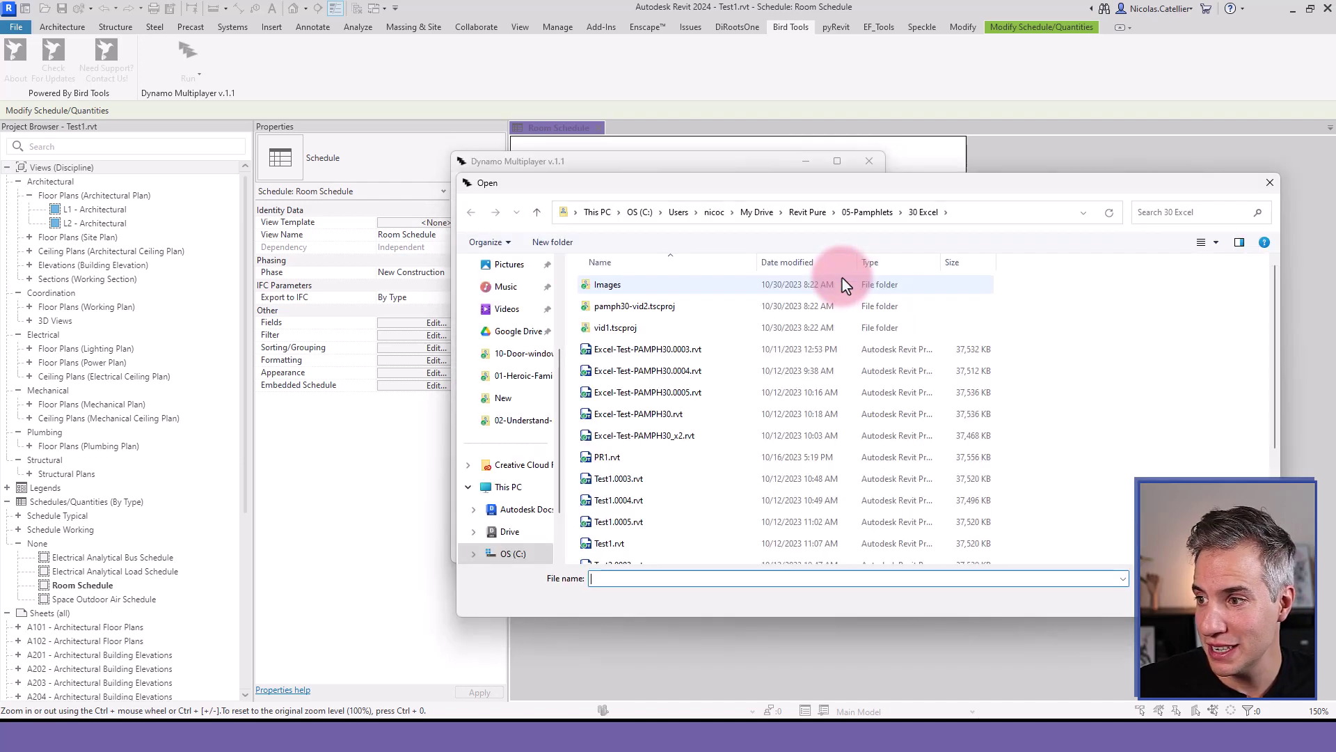
click(664, 544)
scroll(680, 528, down, 3)
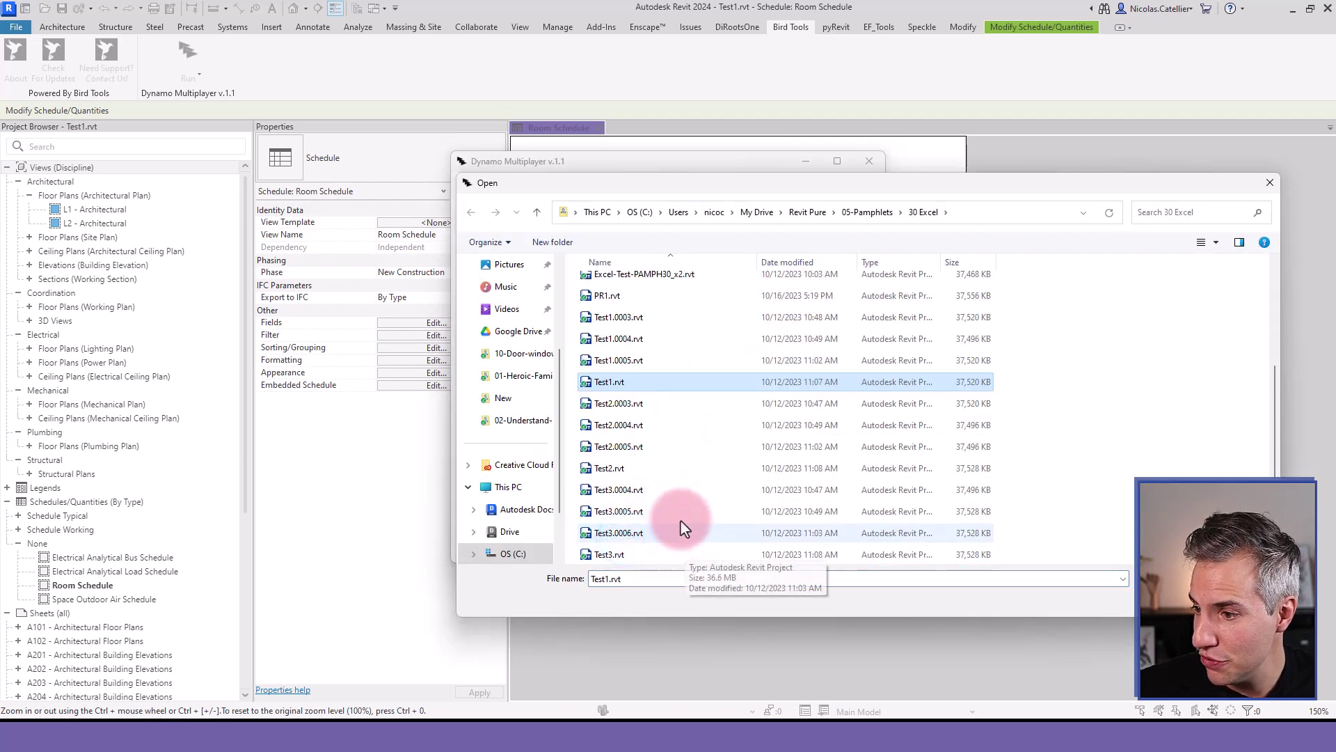
ctrl+click(649, 468)
ctrl+click(641, 556)
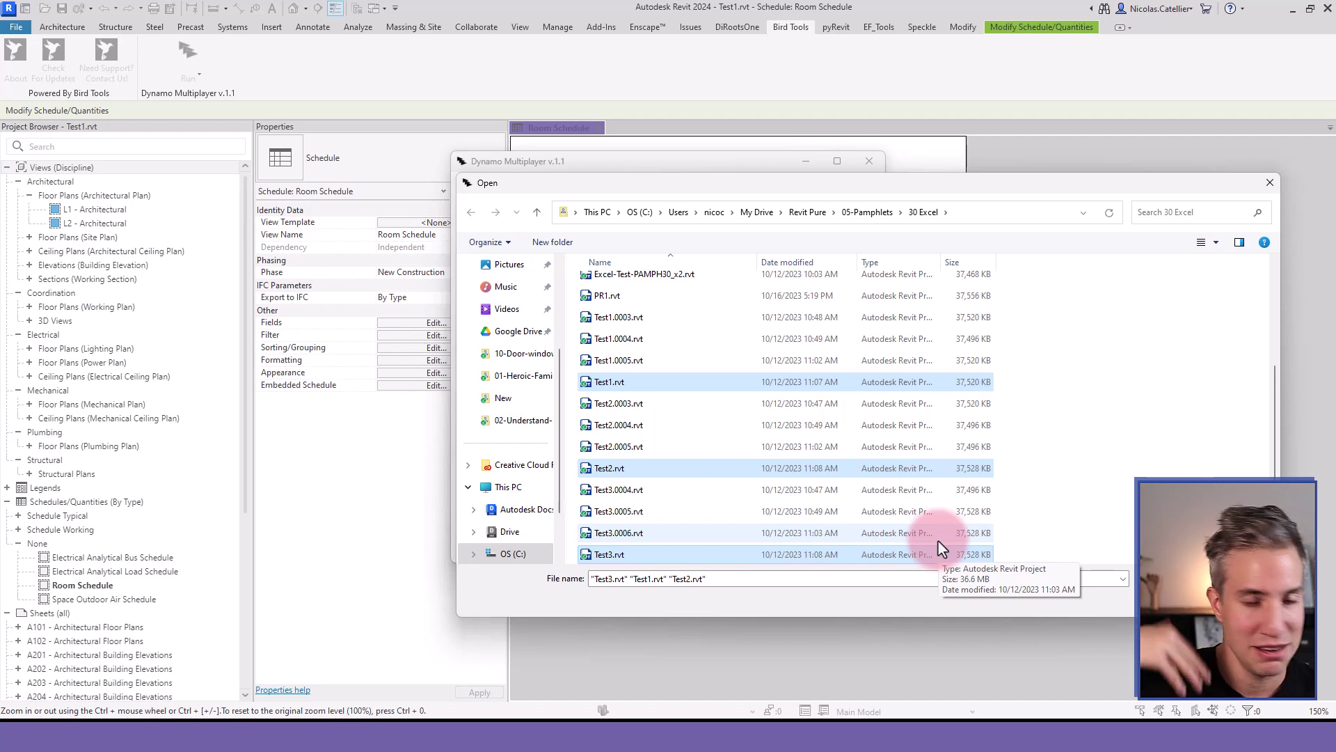
click(1169, 604)
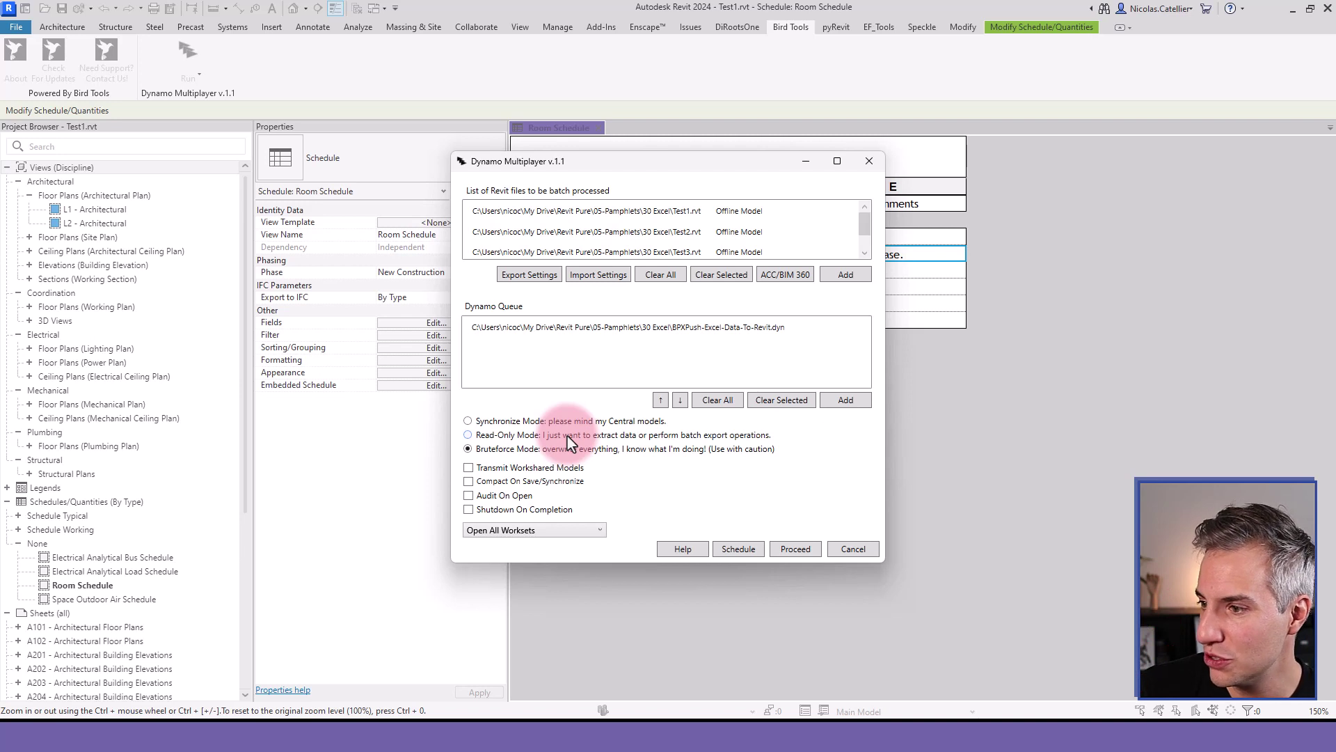
Select the queued BPPush-Excel-Data-To-Revit script and start scheduling a new batch task
click(748, 330)
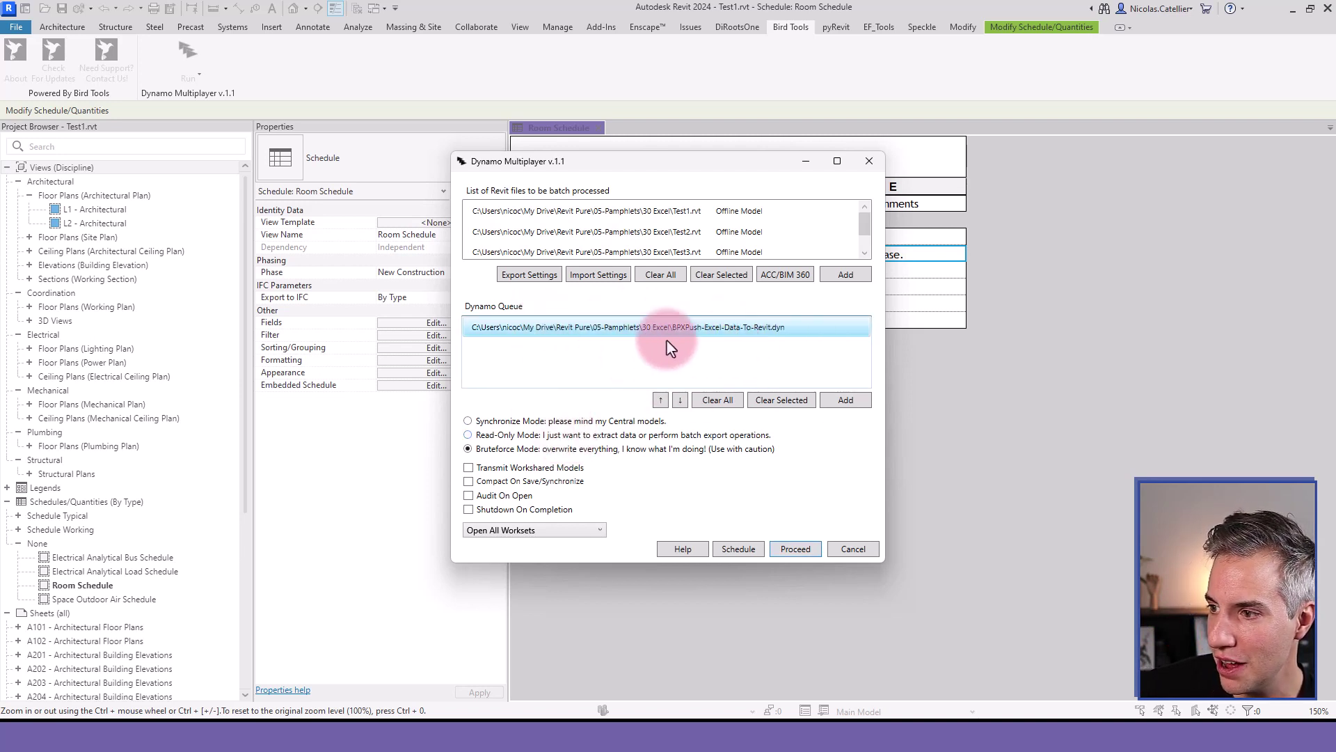
click(846, 401)
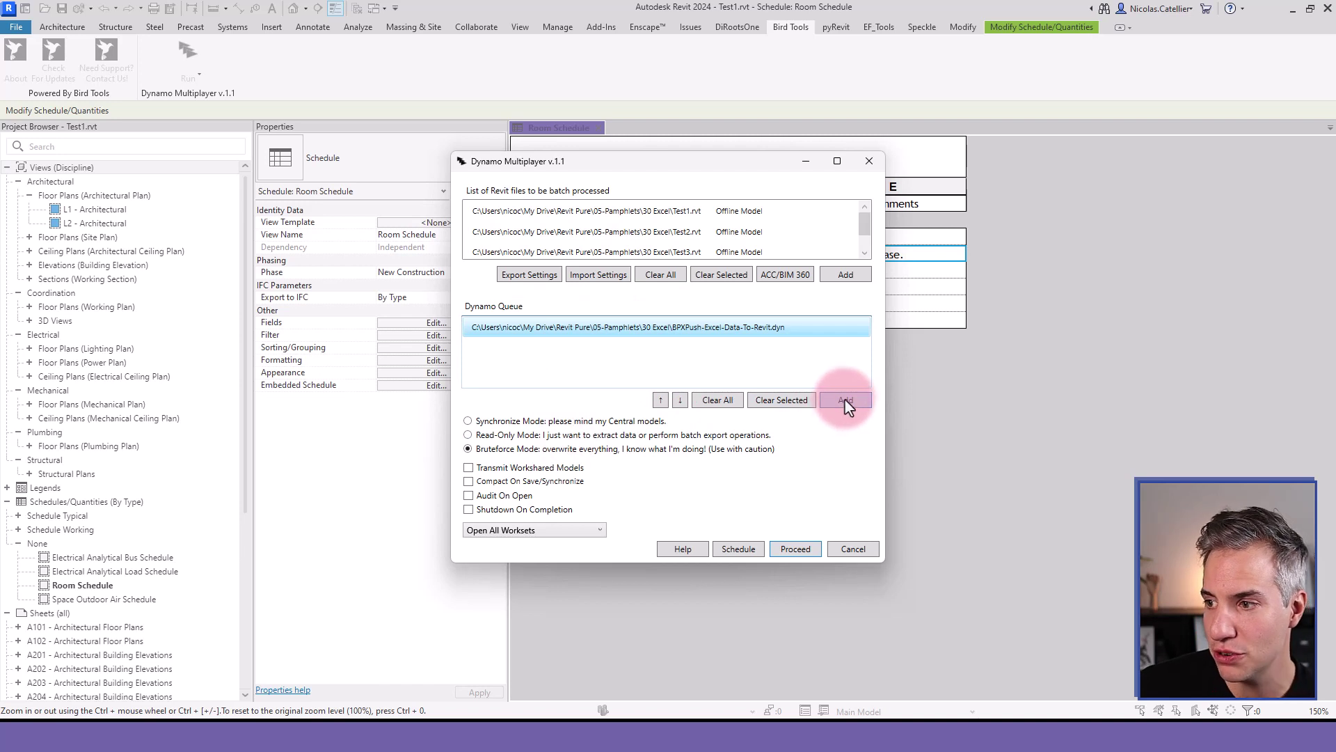
click(520, 354)
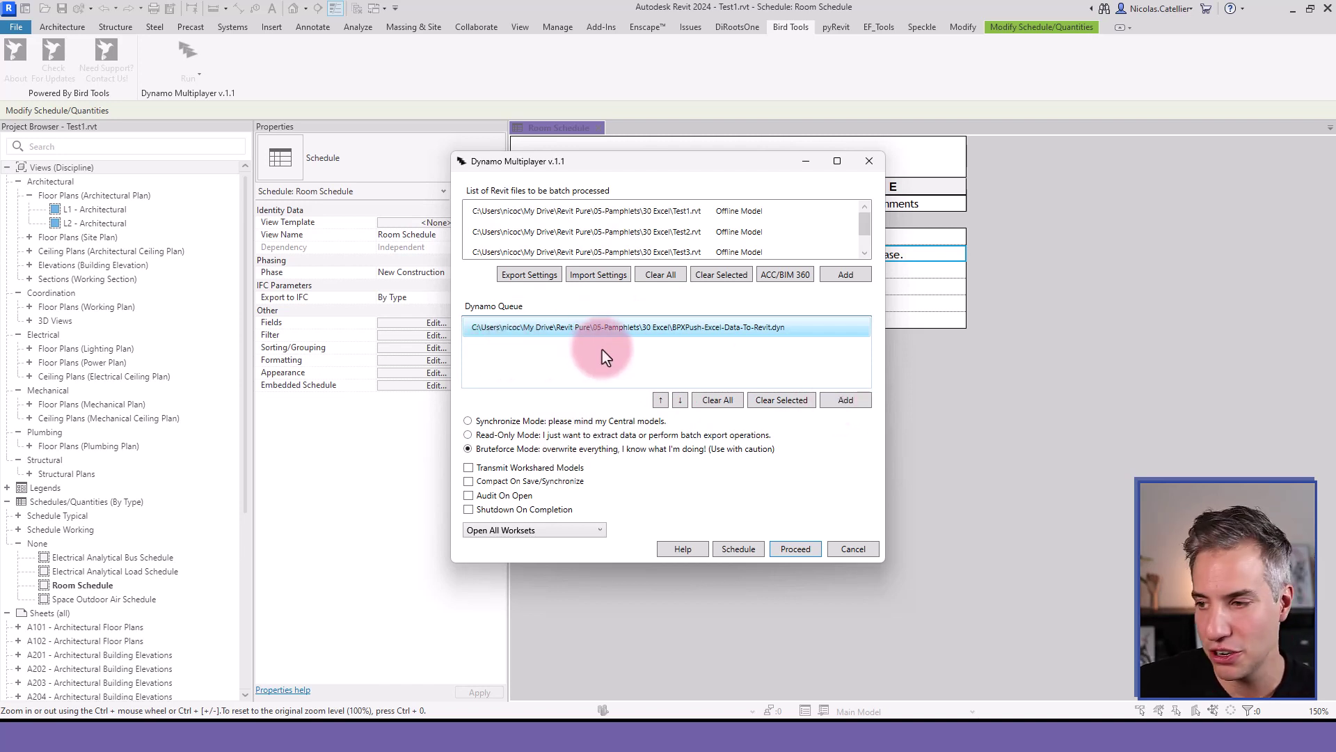
click(804, 549)
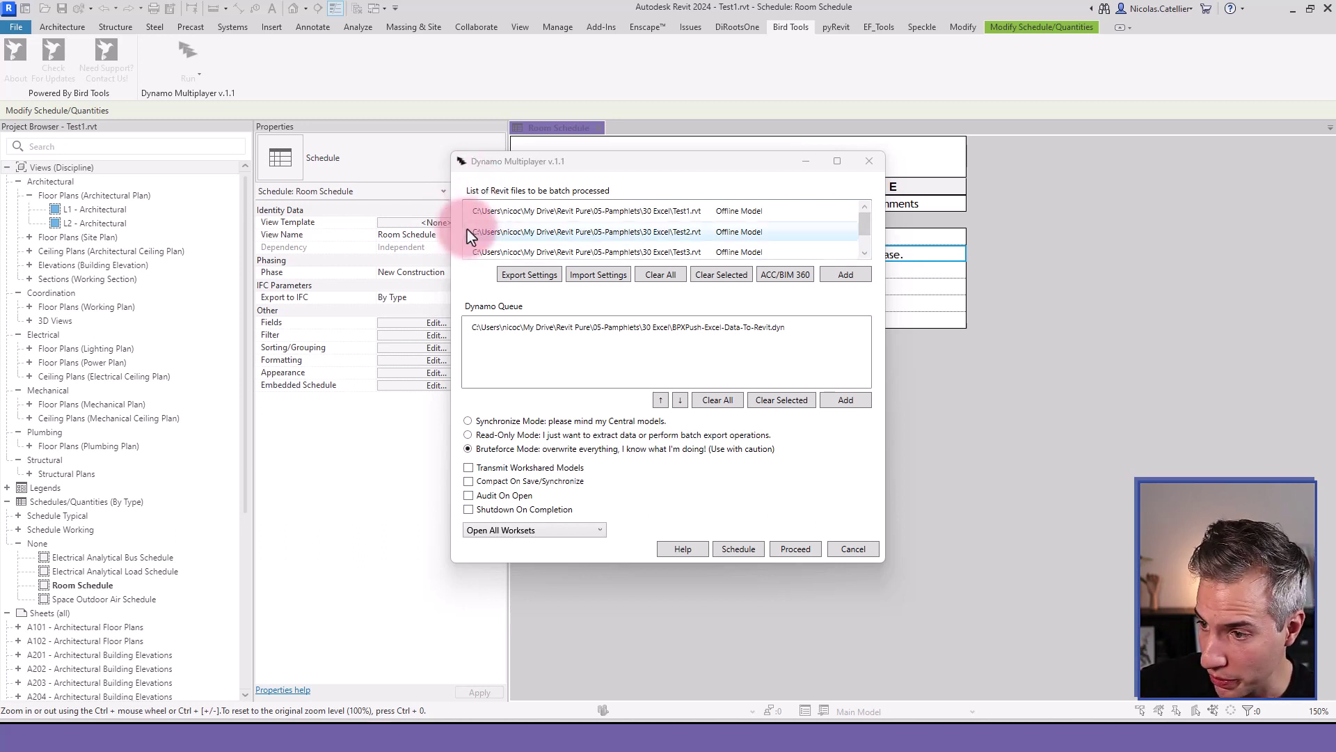
Set the new task's start to 11/3/2023 at 6:00:00 PM
click(738, 549)
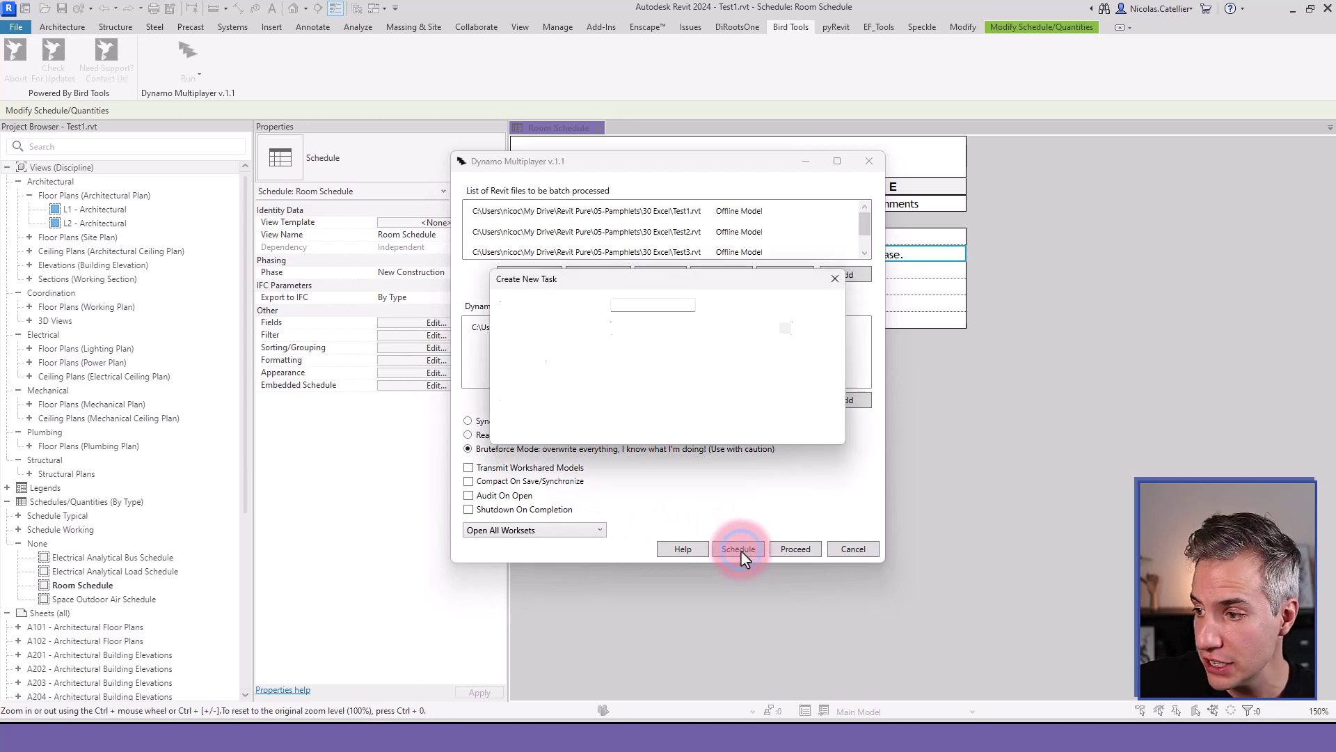
click(685, 328)
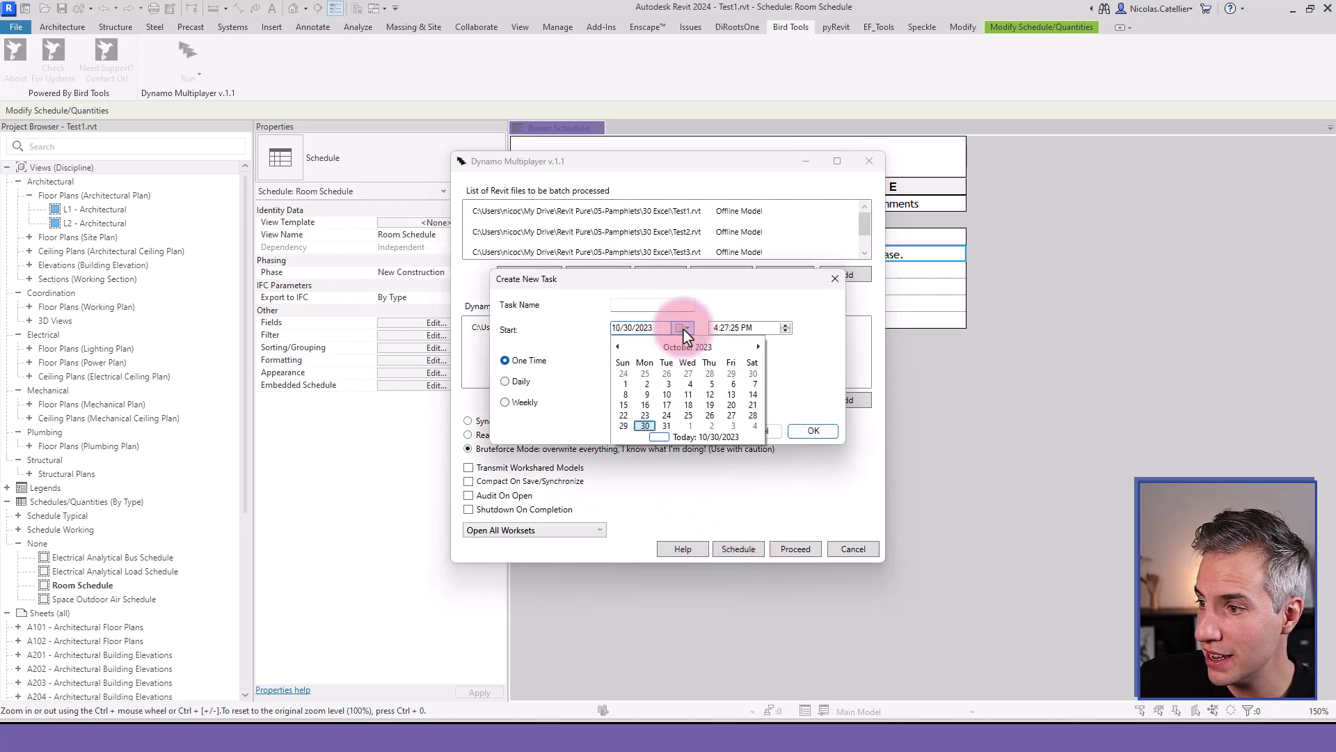
click(733, 426)
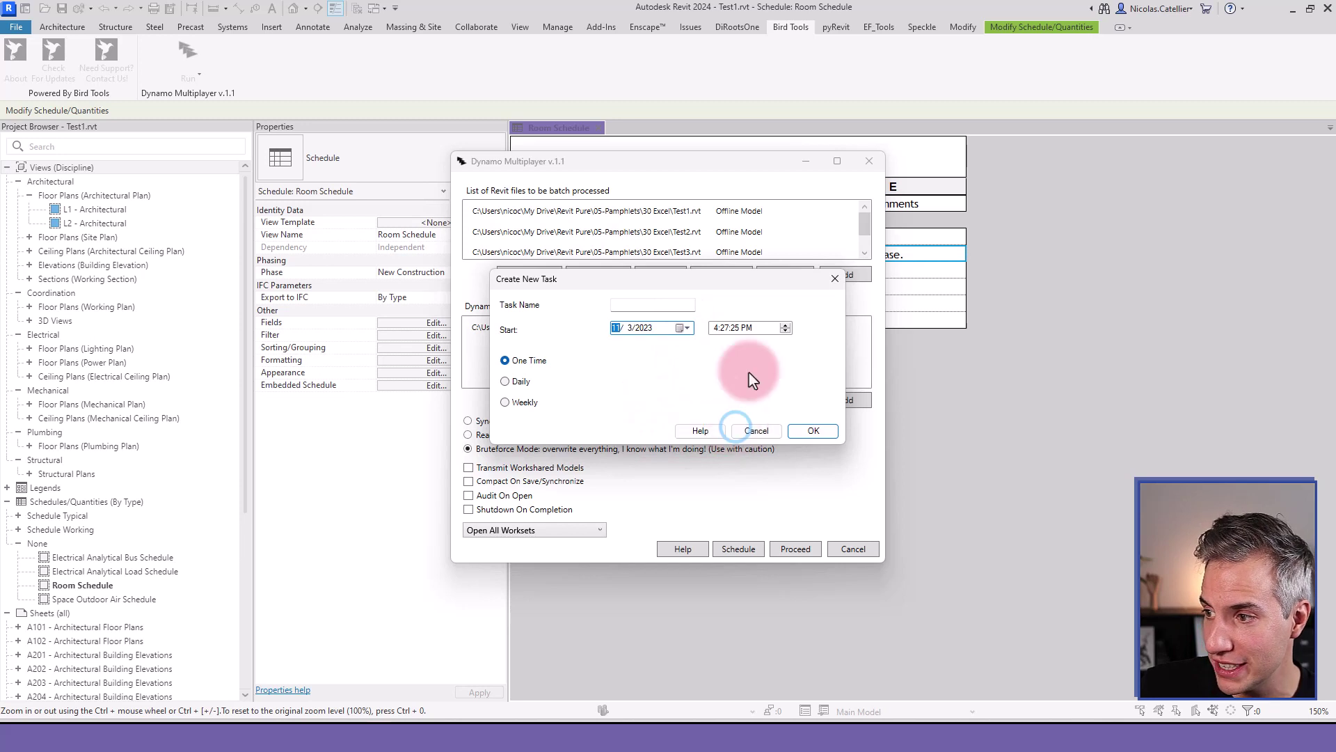
click(786, 330)
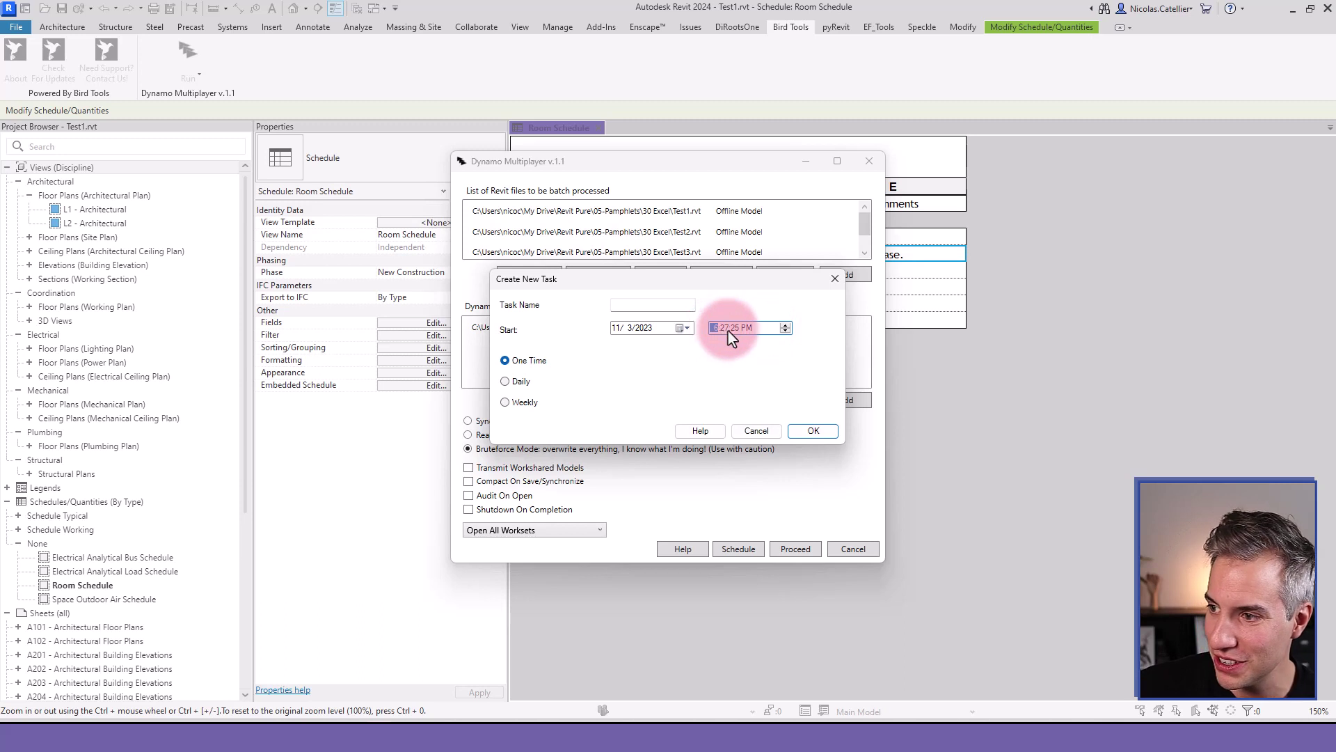
text(0000)
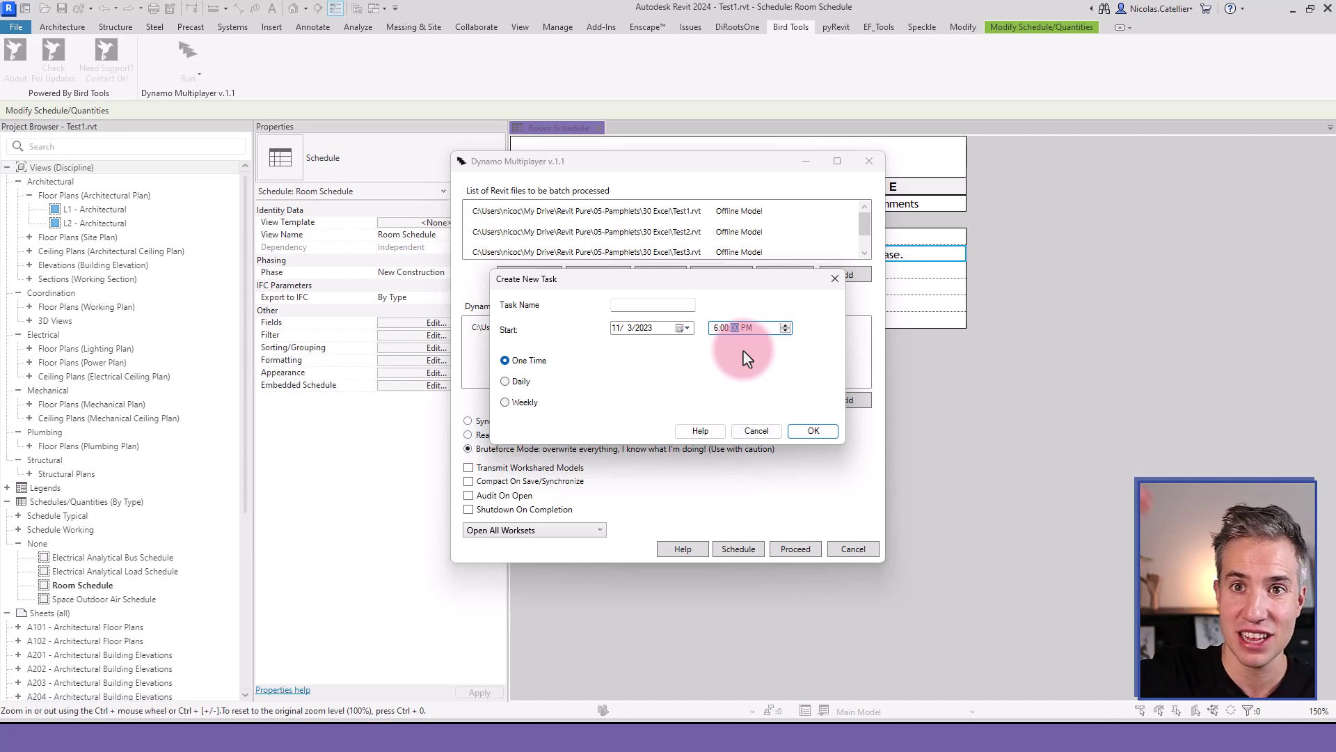
Make the task repeat weekly on Fridays, name it Cool Task, and save it
click(506, 403)
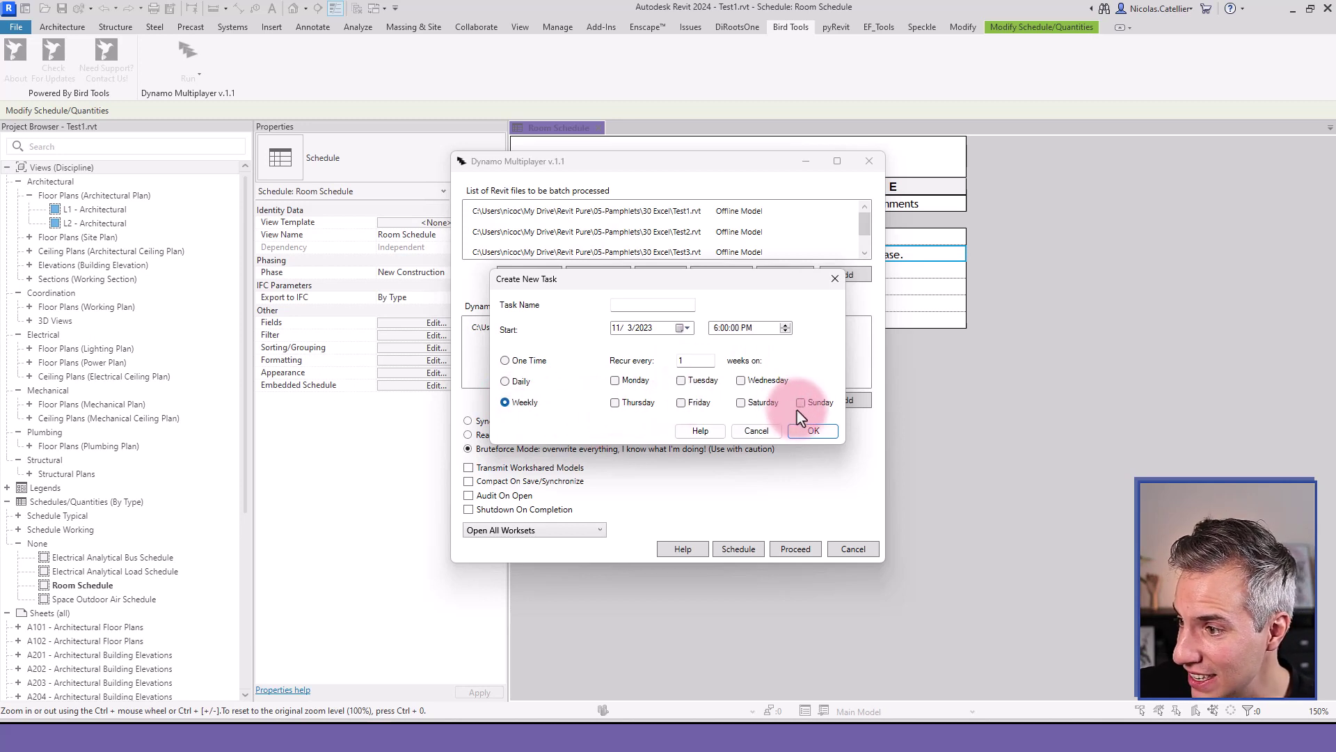
click(686, 411)
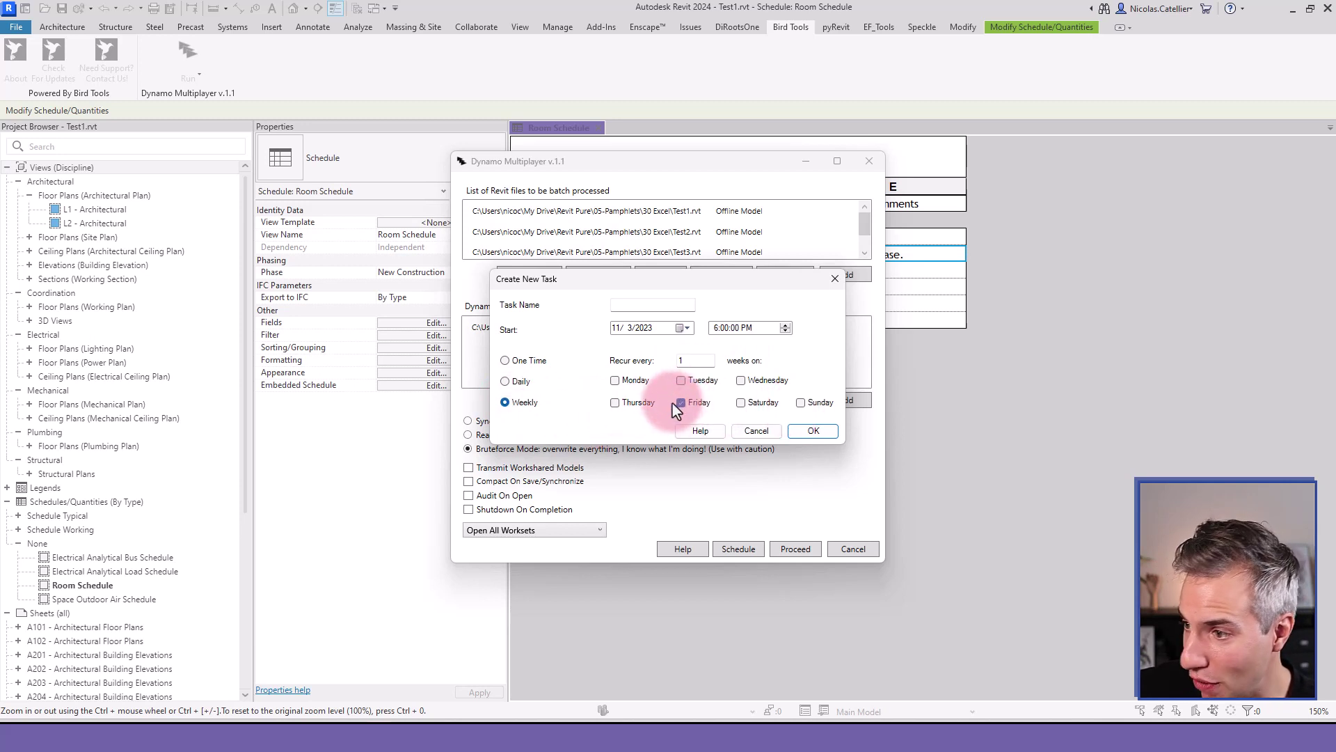
click(637, 305)
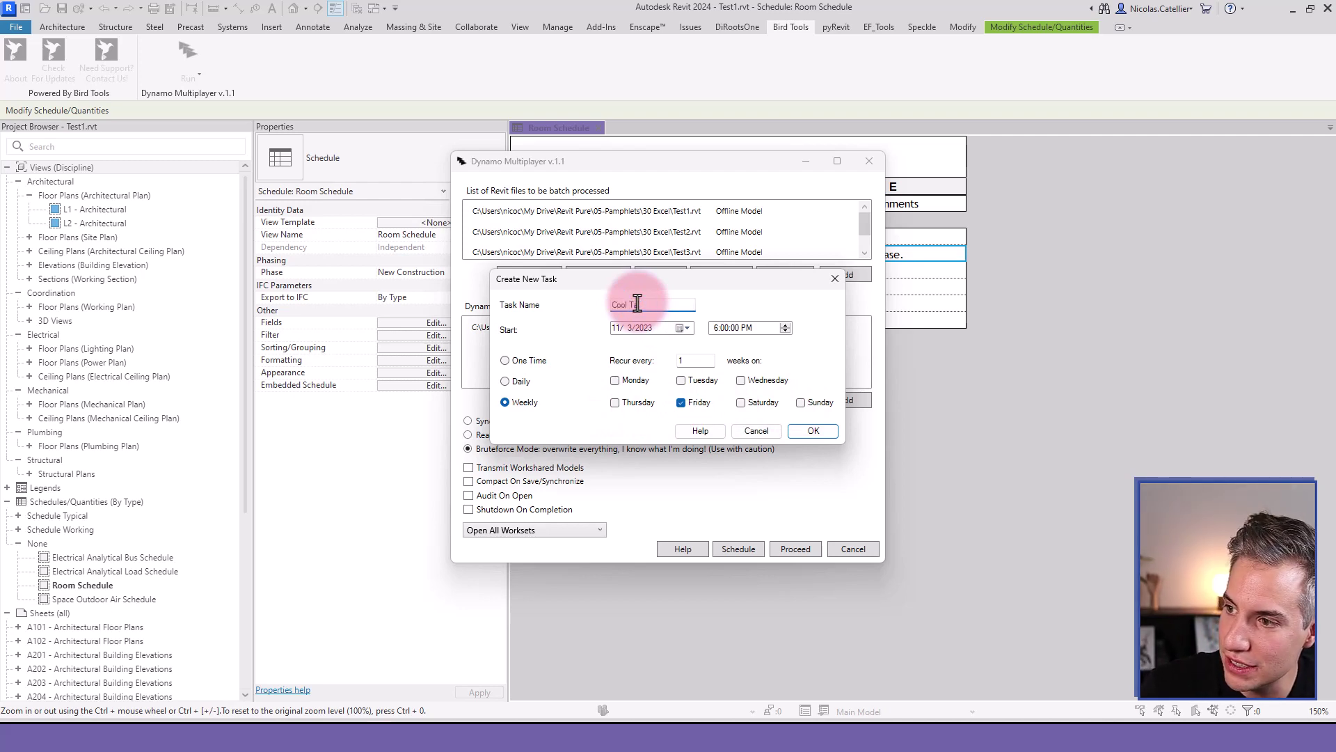
click(812, 430)
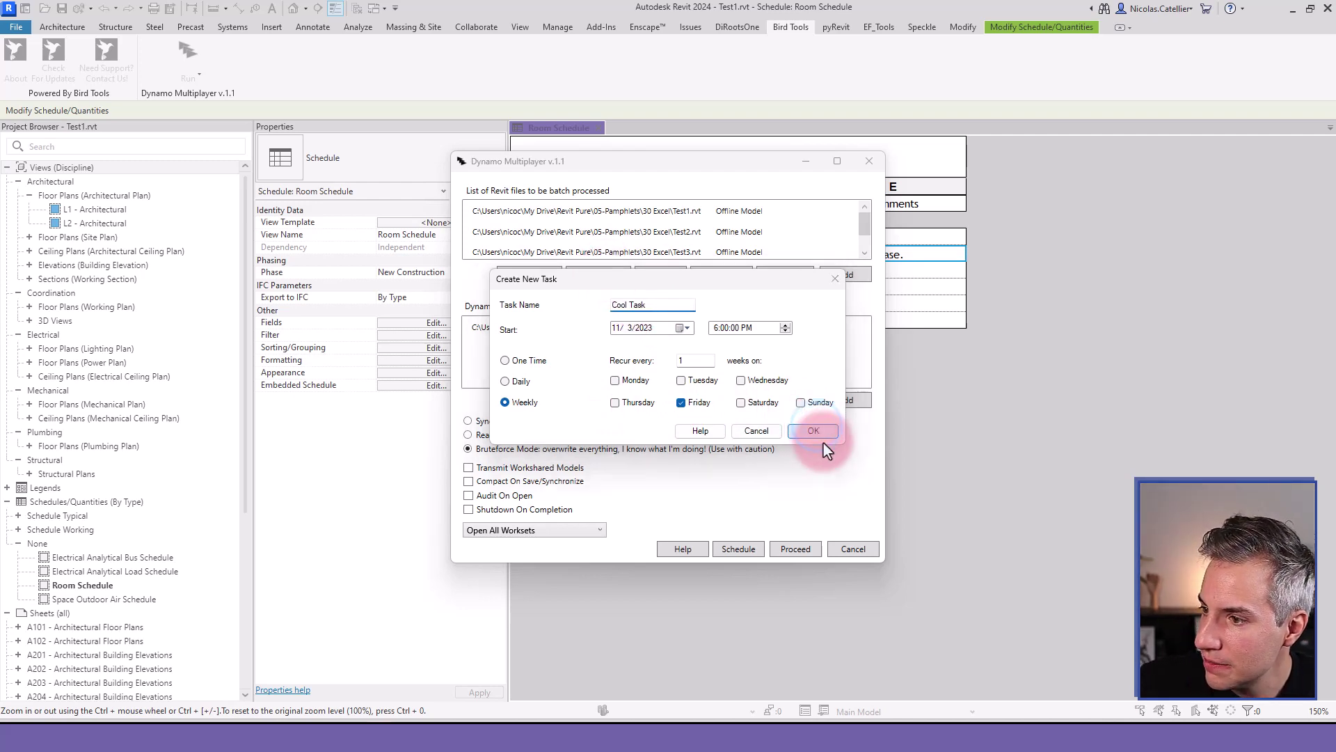
click(195, 75)
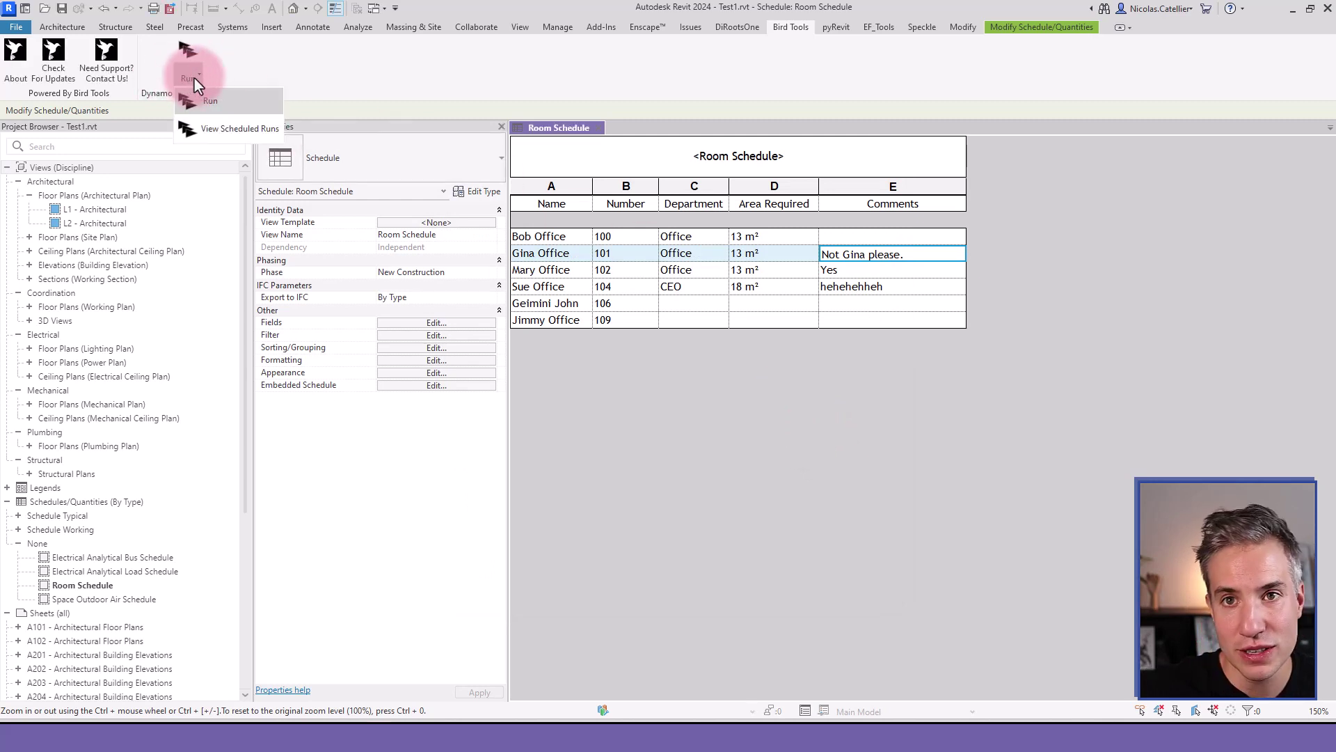
click(230, 128)
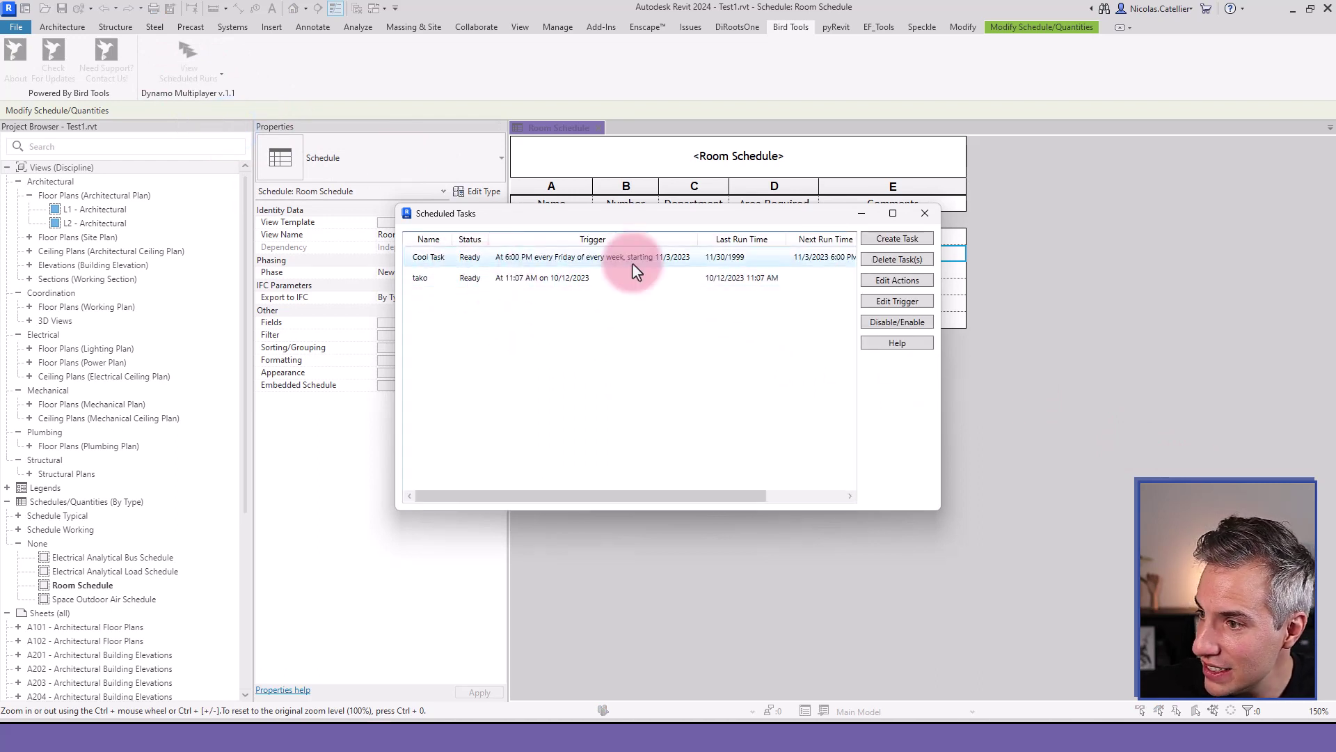
click(451, 265)
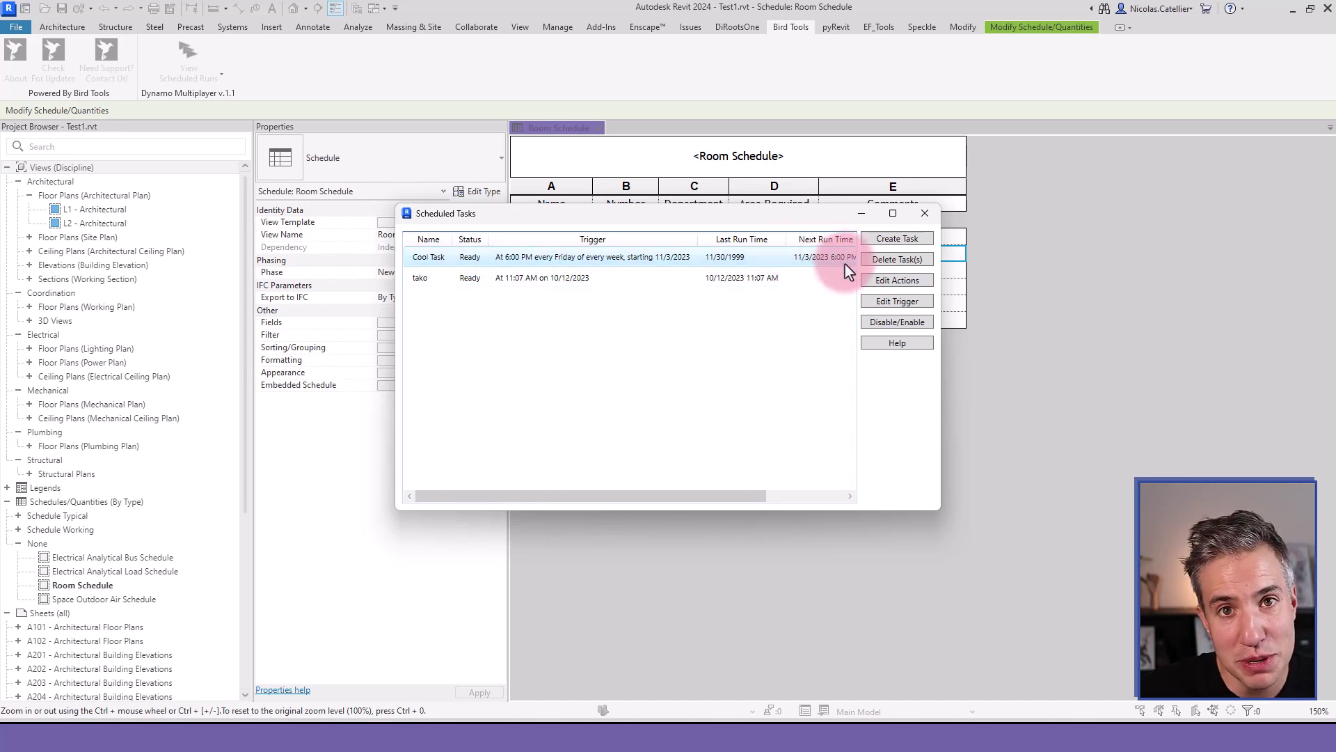
Close the Scheduled Tasks list to return to the Room Schedule
click(924, 213)
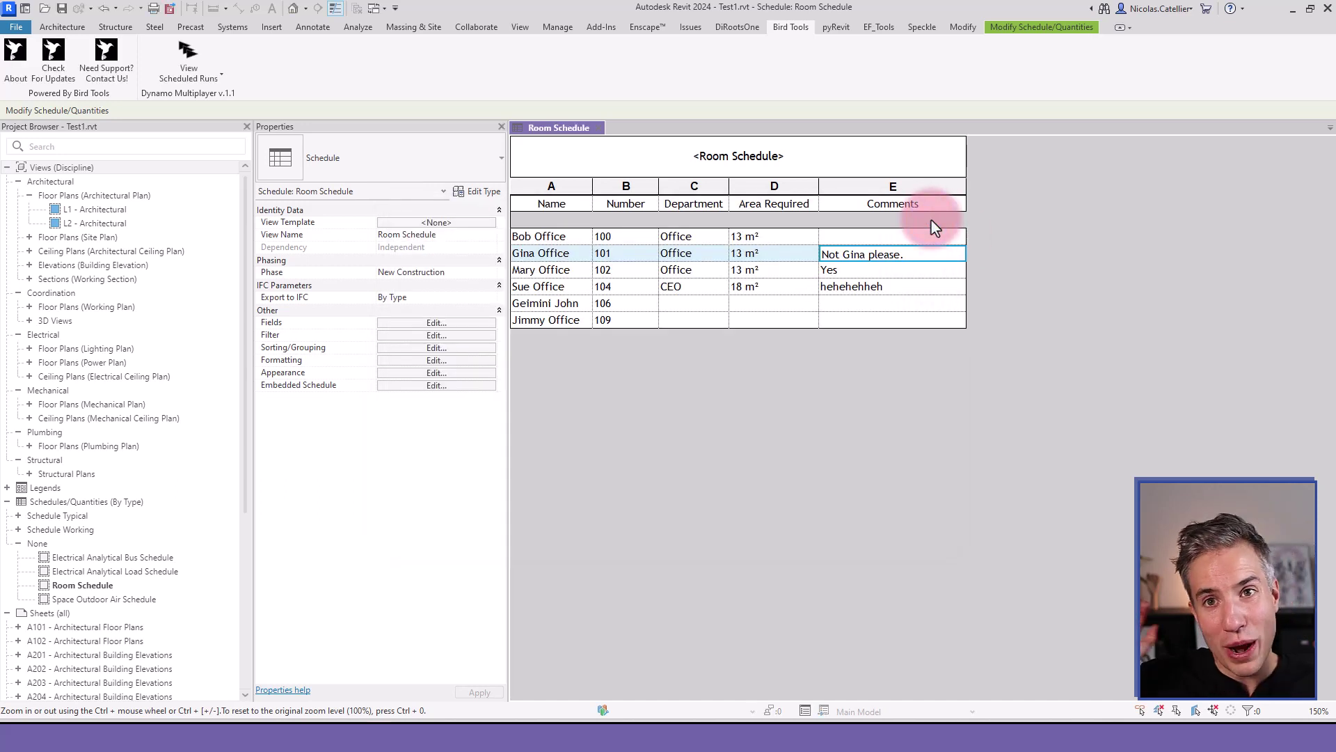